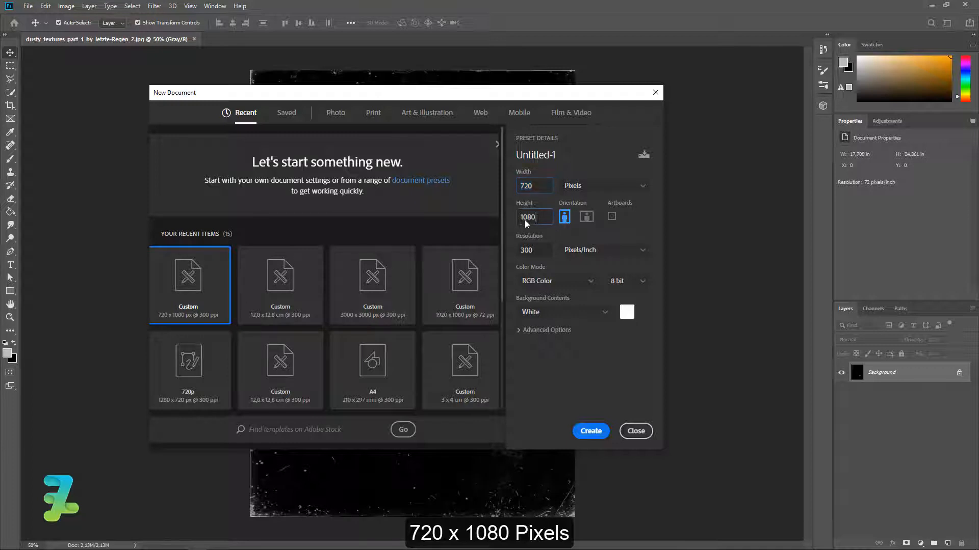
Create a 720 x 1080 pixel document at 300 pixels/inch and fill its background with black
{"action": "double_click", "coordinate": [525, 222]}
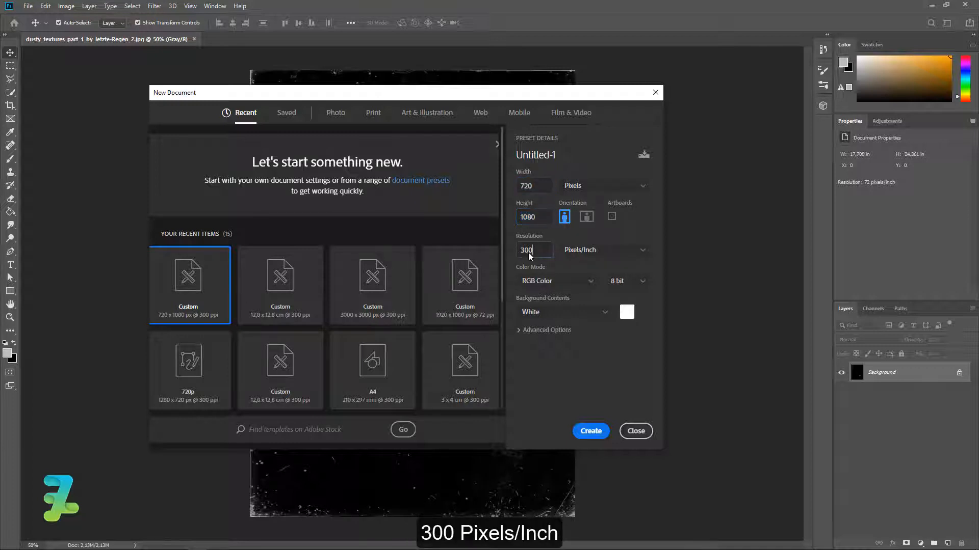
{"action": "left_click", "coordinate": [590, 430]}
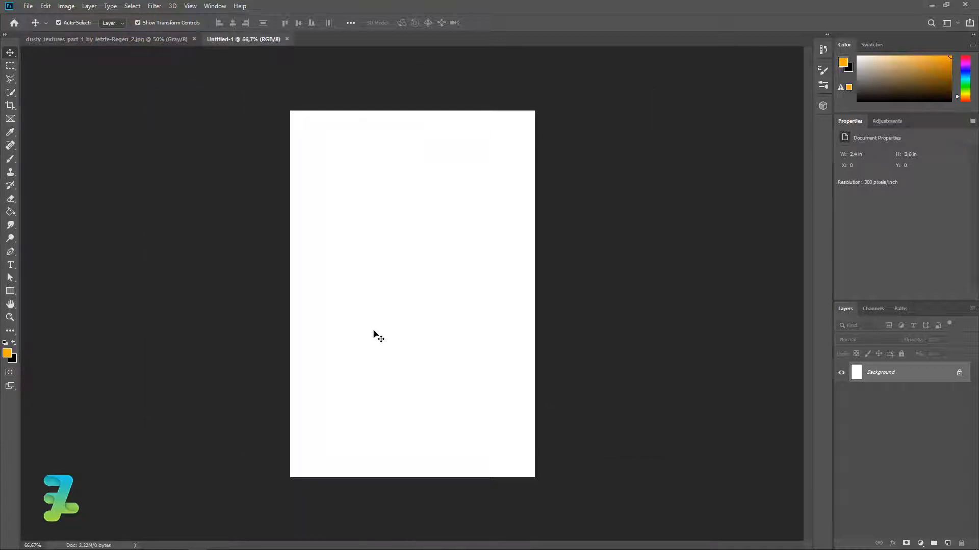
{"action": "left_click", "coordinate": [10, 212]}
{"action": "left_click", "coordinate": [14, 343]}
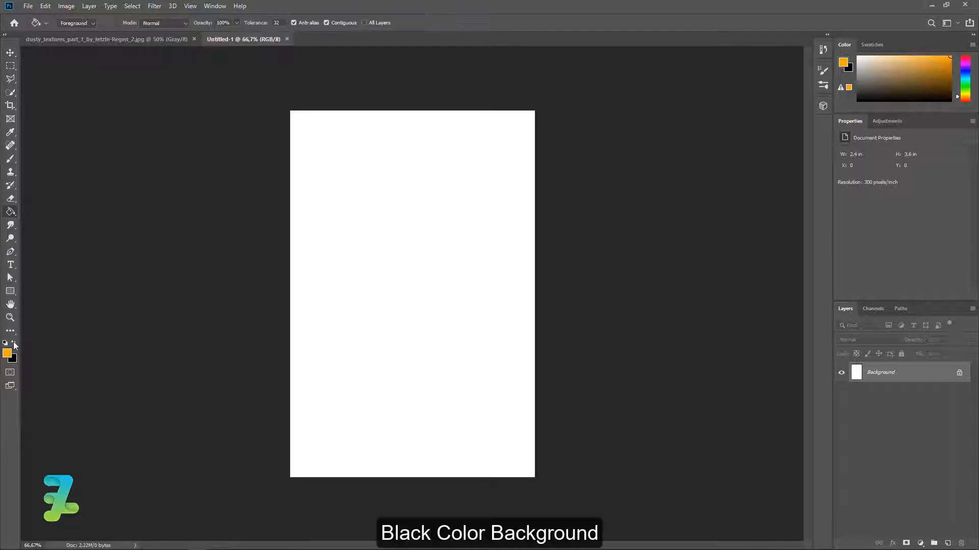
{"action": "left_click", "coordinate": [355, 269]}
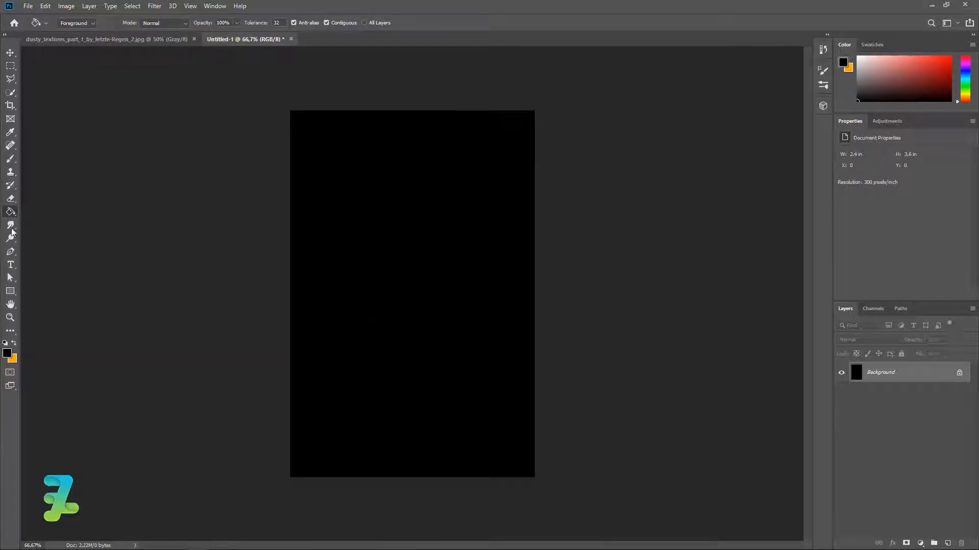
Add the text DOOODLES on the canvas in orange, using Roboto Black at 24 pt
{"action": "left_click", "coordinate": [10, 265]}
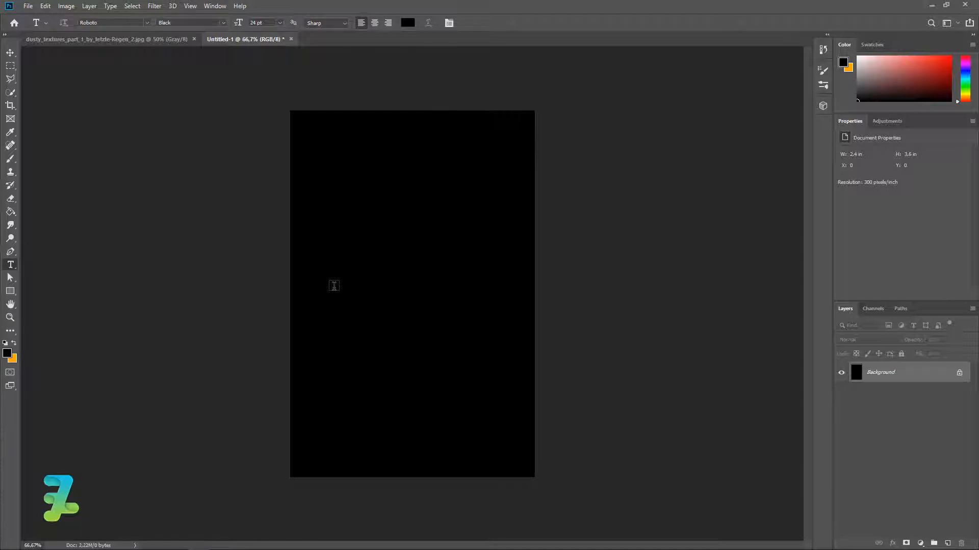
{"action": "left_click", "coordinate": [14, 343]}
{"action": "left_click", "coordinate": [337, 293]}
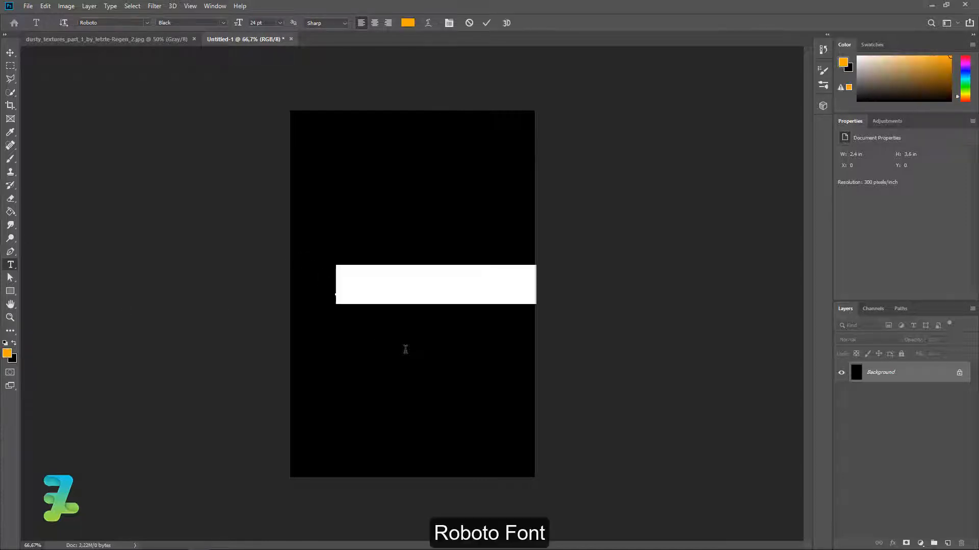
{"action": "type", "text": "D"}
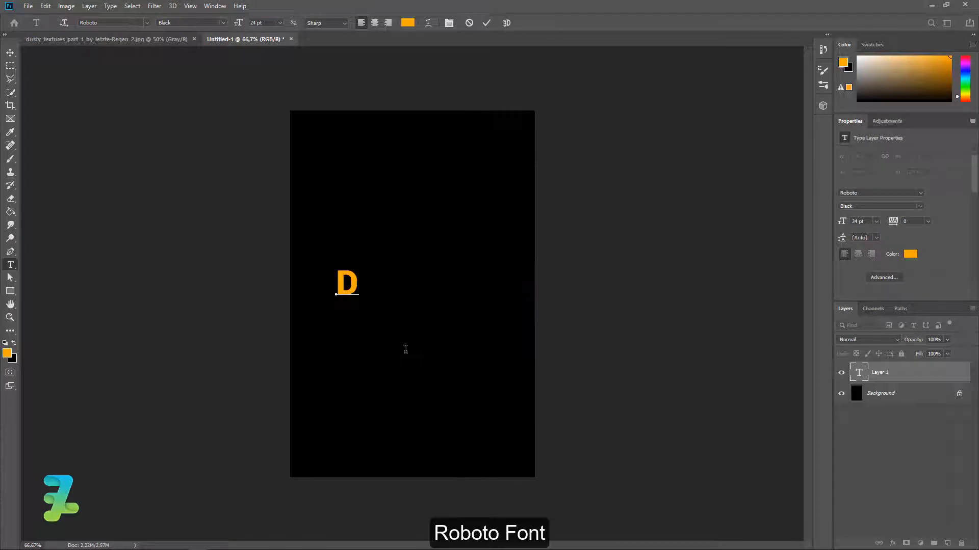
{"action": "type", "text": "OOODLES"}
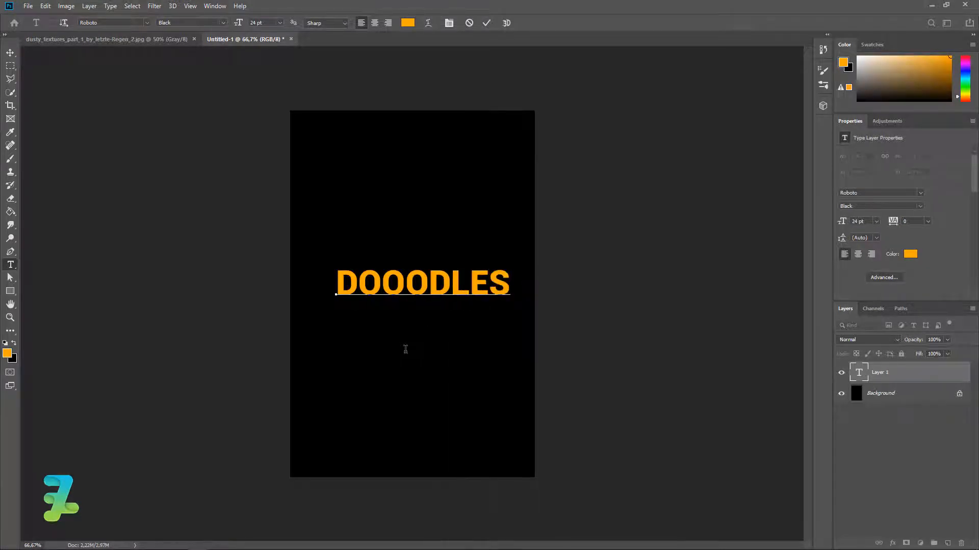
Center the DOOODLES text horizontally and vertically on the canvas, leaving nothing selected
{"action": "left_click", "coordinate": [10, 52]}
{"action": "key", "text": "ctrl+a"}
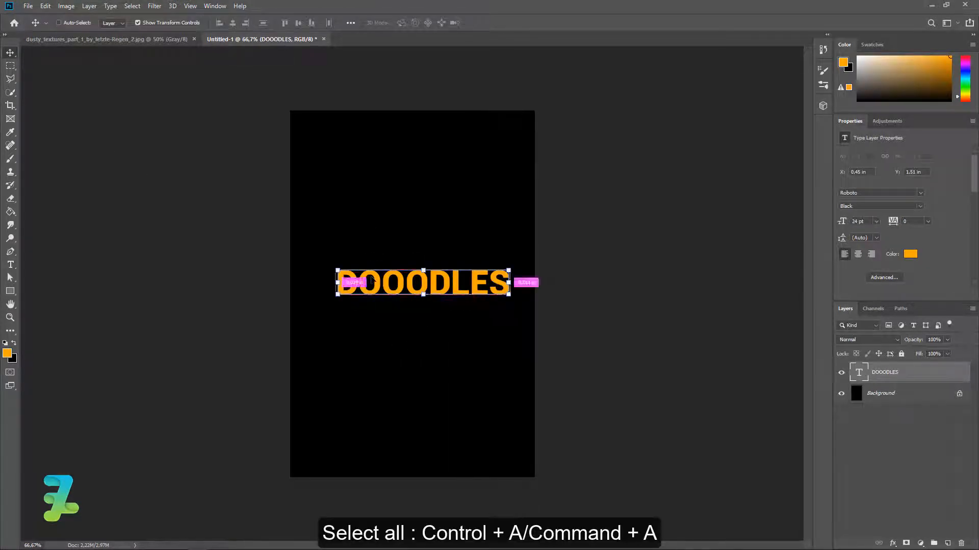
{"action": "left_click", "coordinate": [232, 23]}
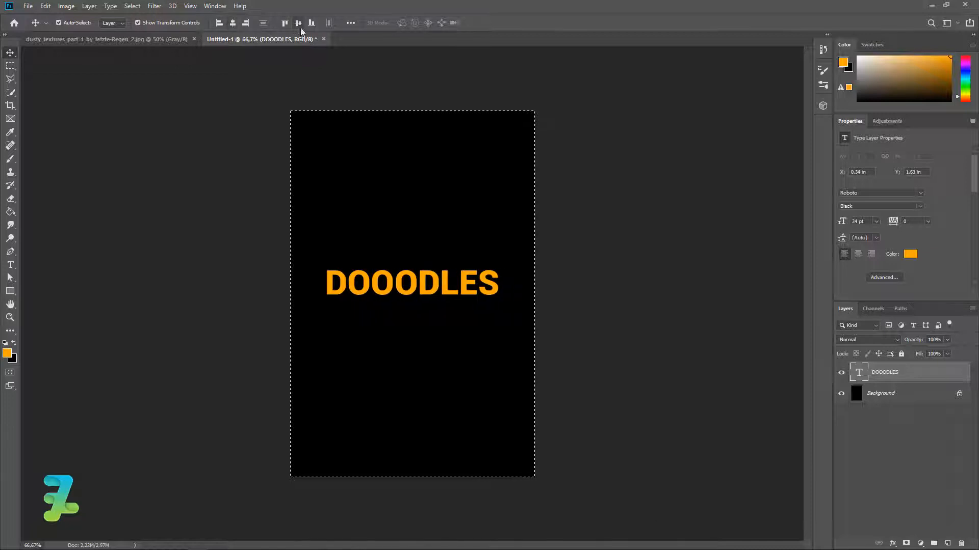
{"action": "left_click", "coordinate": [299, 23]}
{"action": "key", "text": "ctrl+d"}
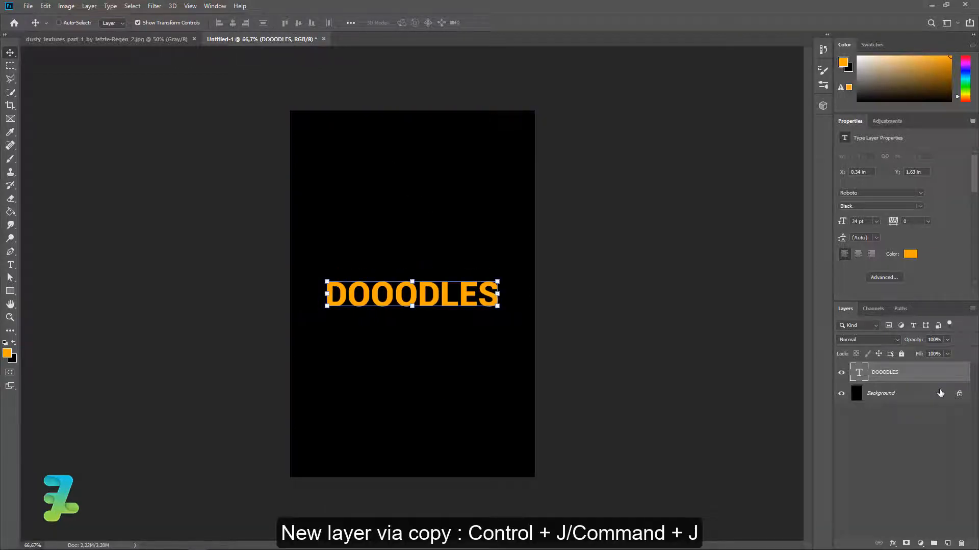
Duplicate the DOOODLES layer twice, reverse the order of the three text layers so the original is topmost, and hide the original
{"action": "key", "text": "ctrl+j"}
{"action": "key", "text": "ctrl+j"}
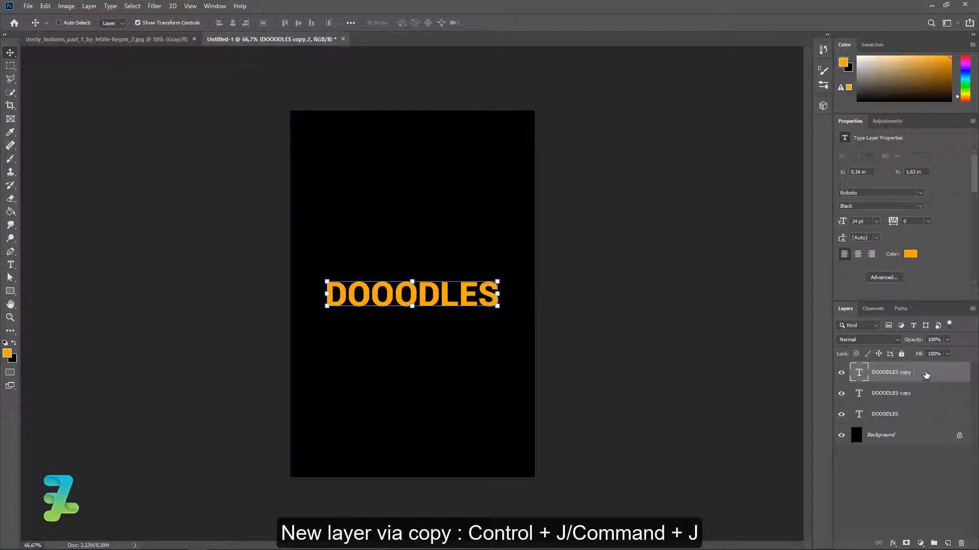
{"action": "left_click_drag", "start_coordinate": [920, 403], "coordinate": [919, 405]}
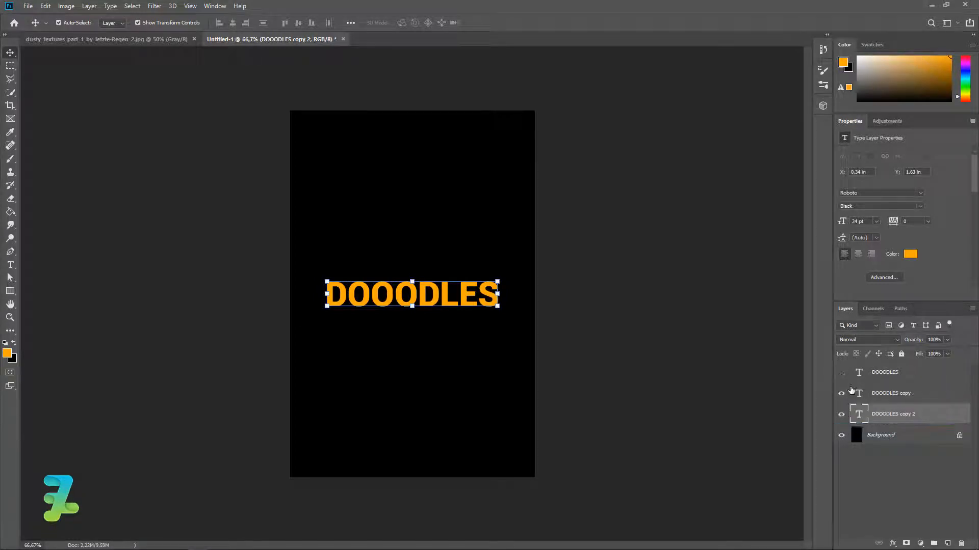
Turn off the G and B channels in the blending options of the DOOODLES copy layer and check it with copy 2 hidden
{"action": "double_click", "coordinate": [937, 395]}
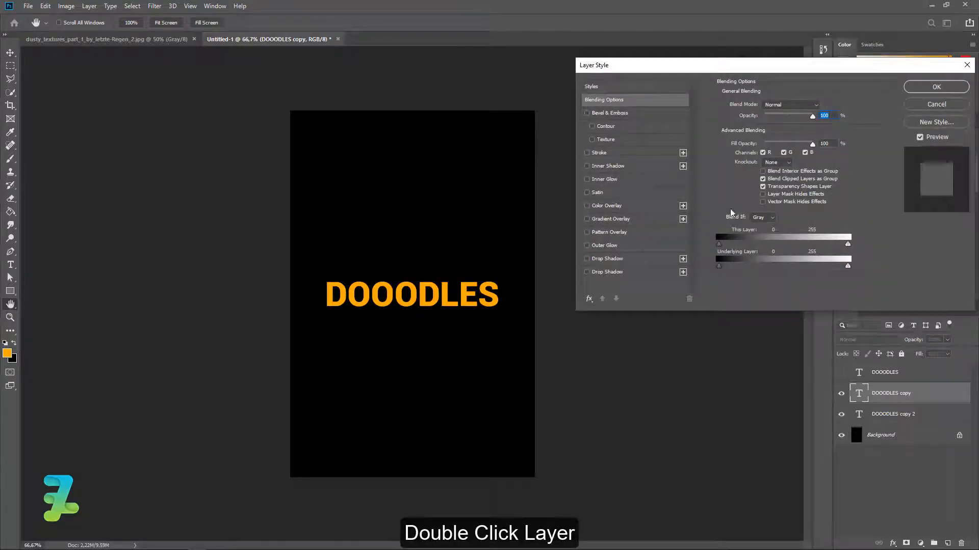
{"action": "left_click", "coordinate": [806, 152]}
{"action": "left_click", "coordinate": [785, 154]}
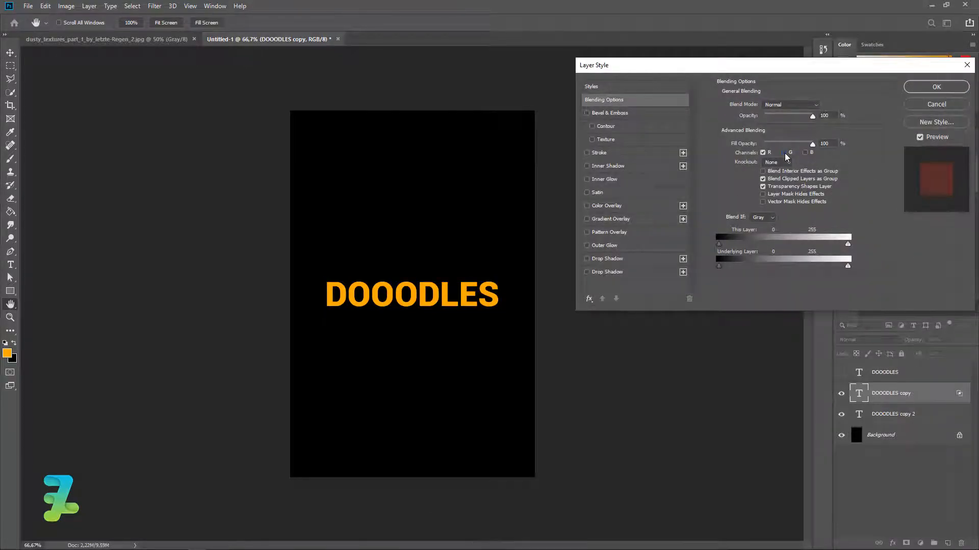
{"action": "left_click", "coordinate": [936, 88]}
{"action": "left_click", "coordinate": [842, 415]}
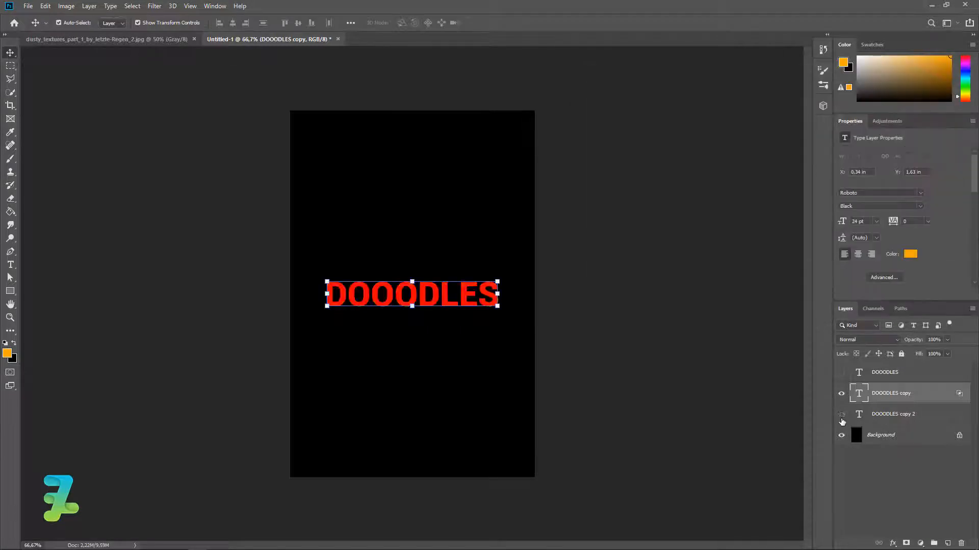
{"action": "left_click", "coordinate": [841, 413]}
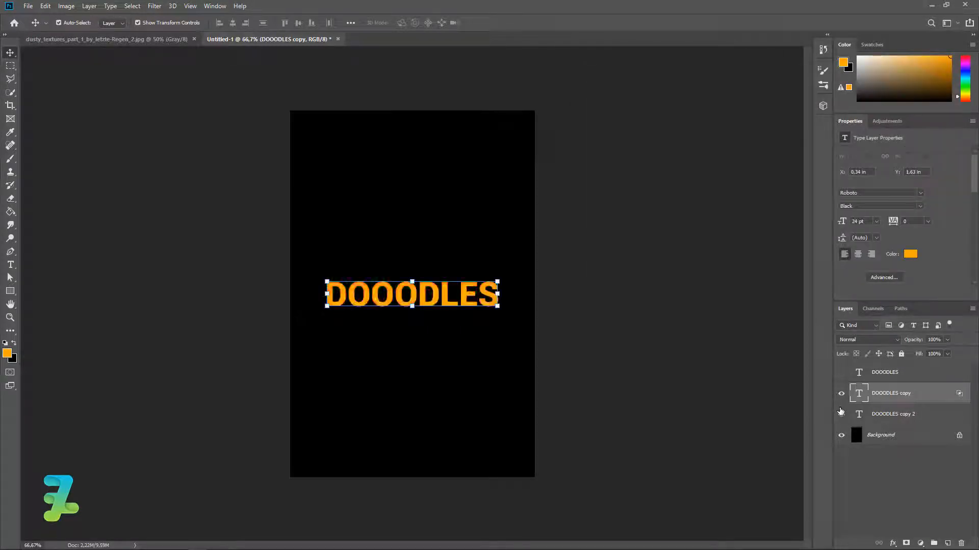
Hide DOOODLES copy and turn off only the R channel in the blending options of DOOODLES copy 2
{"action": "left_click", "coordinate": [841, 393]}
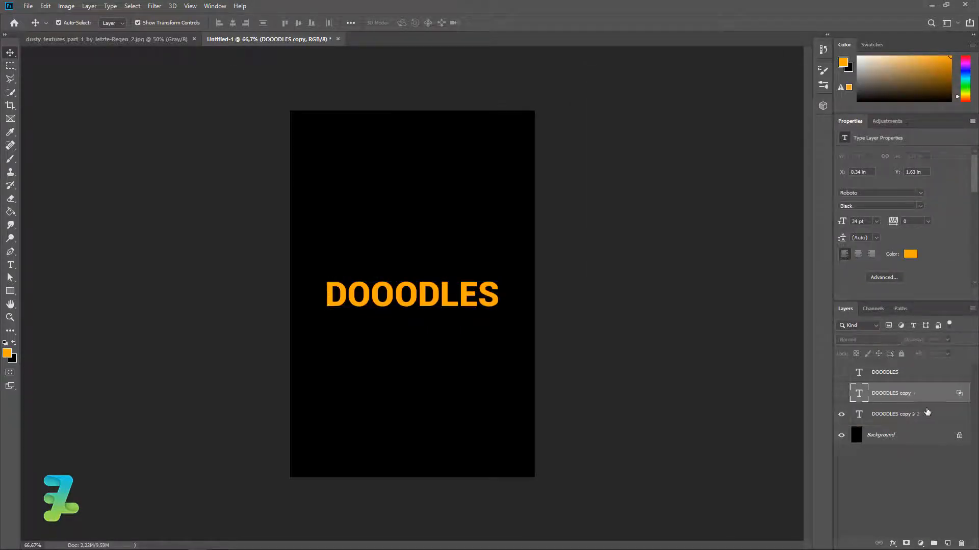
{"action": "double_click", "coordinate": [936, 414]}
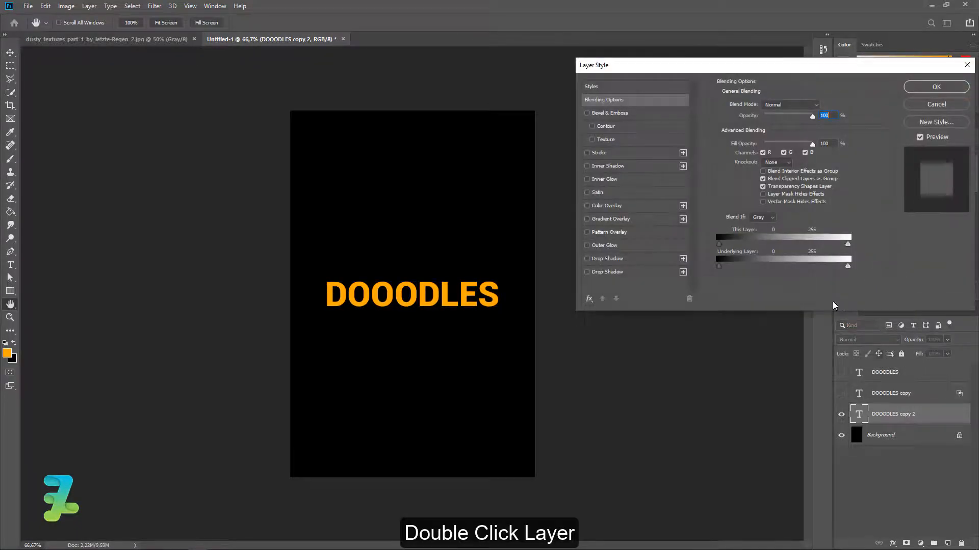
{"action": "left_click", "coordinate": [769, 152]}
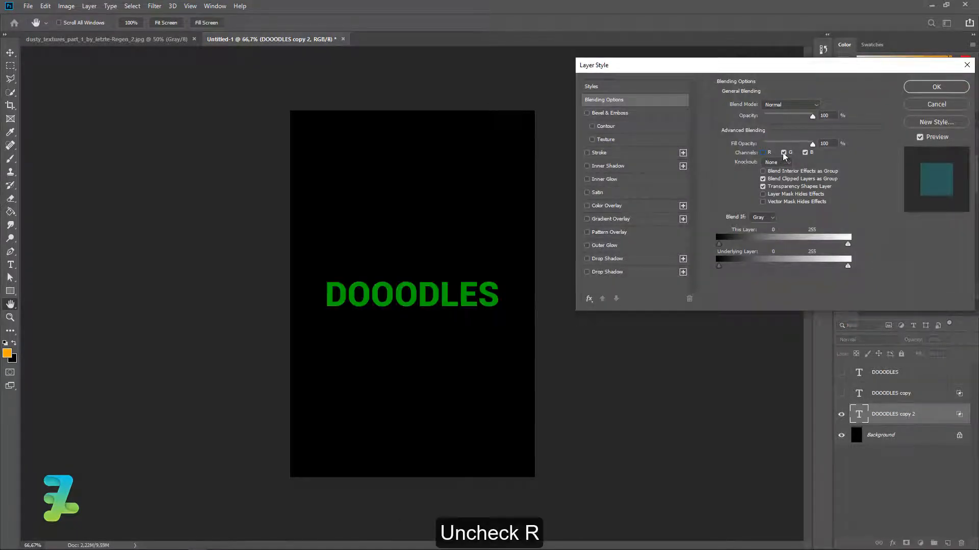
{"action": "left_click", "coordinate": [784, 153]}
{"action": "left_click", "coordinate": [784, 153]}
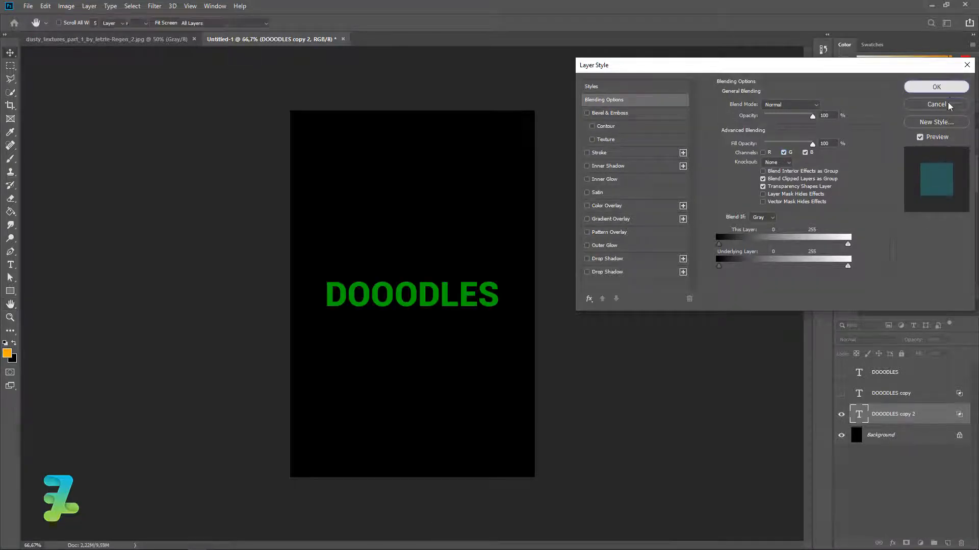
{"action": "left_click", "coordinate": [936, 86]}
Show the original text and DOOODLES copy layers again and nudge the copy rightward to X 0,36 in
{"action": "left_click", "coordinate": [868, 394]}
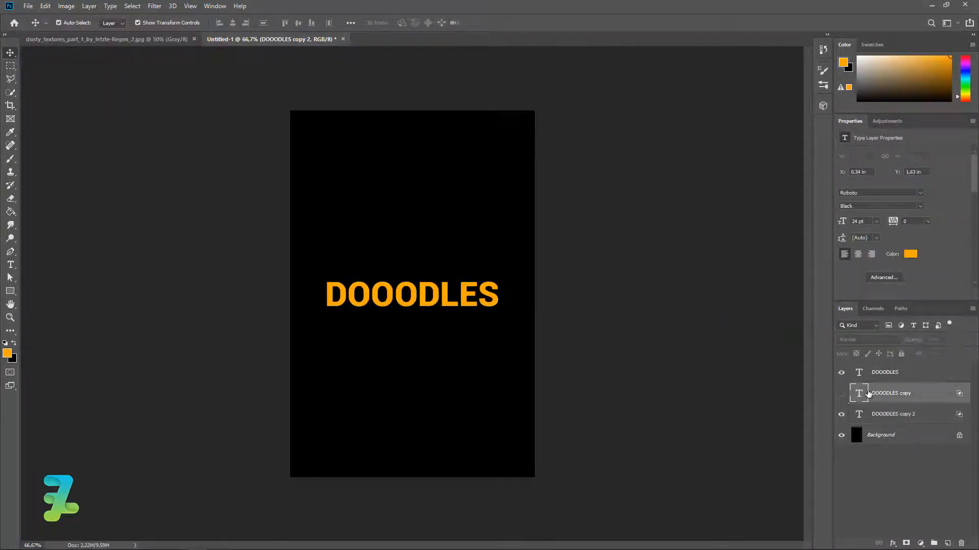
{"action": "left_click", "coordinate": [842, 393]}
{"action": "key", "text": "Right"}
{"action": "key", "text": "Right"}
{"action": "key", "text": "Right"}
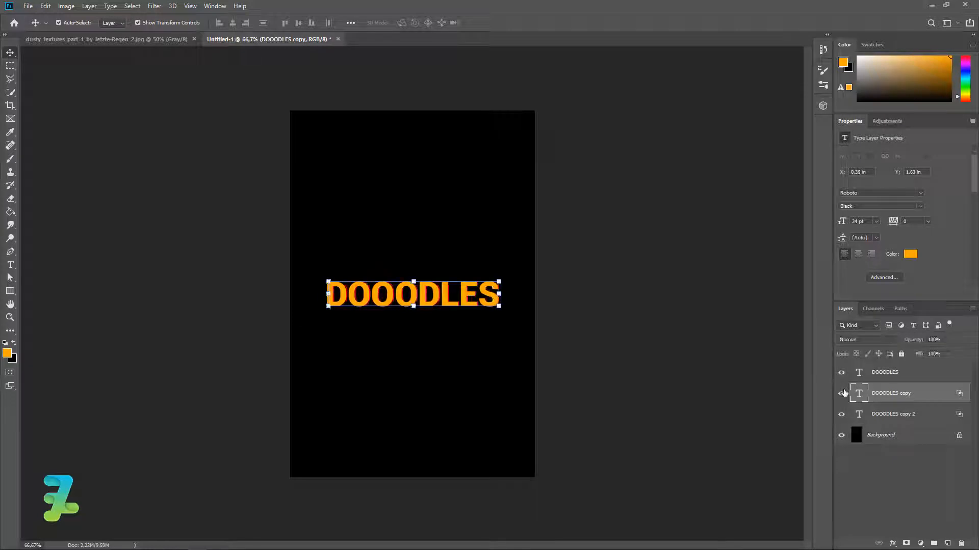
{"action": "key", "text": "Right"}
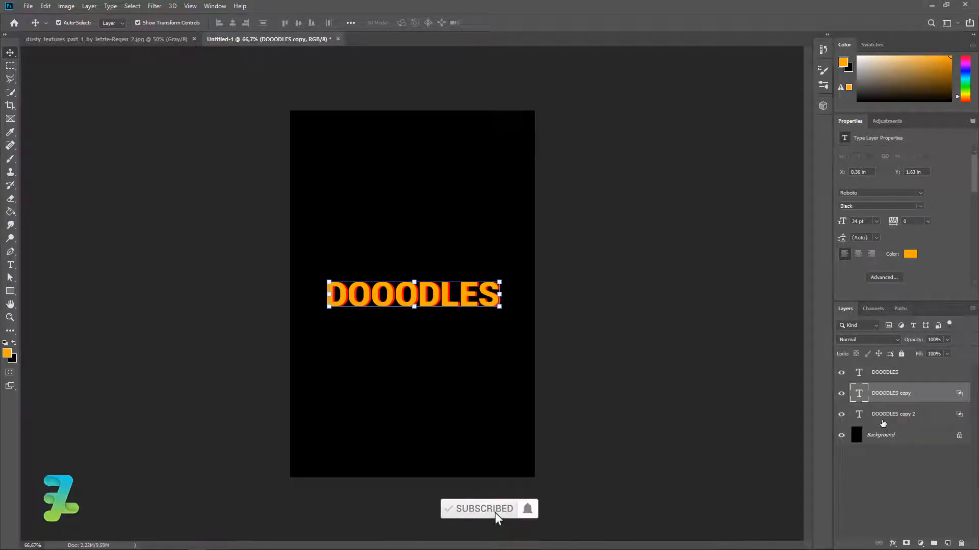
Nudge the DOOODLES copy 2 layer leftward and slightly down to X 0,32 in and Y 1,65 in
{"action": "left_click", "coordinate": [885, 417]}
{"action": "key", "text": "Left"}
{"action": "key", "text": "Left"}
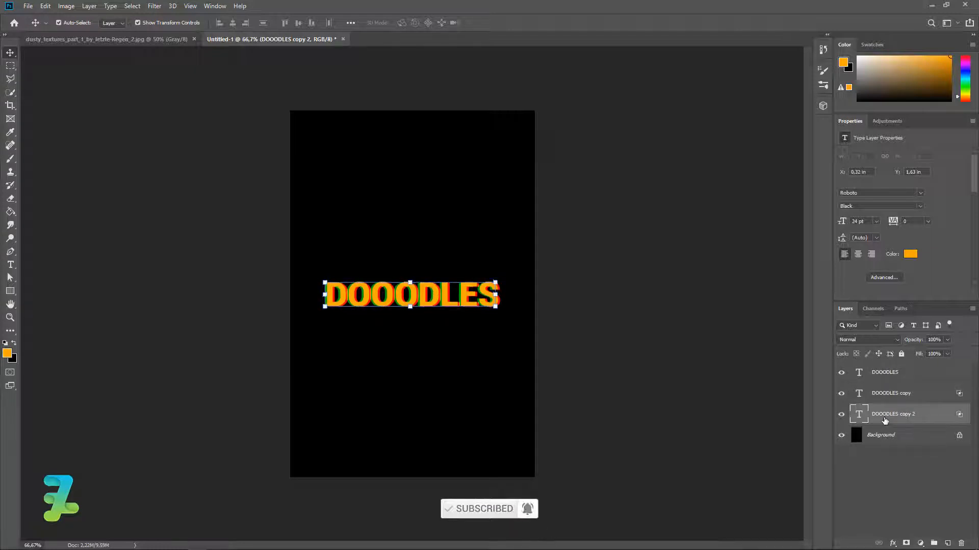
{"action": "key", "text": "Up"}
{"action": "key", "text": "Up"}
{"action": "key", "text": "Up"}
{"action": "key", "text": "Up"}
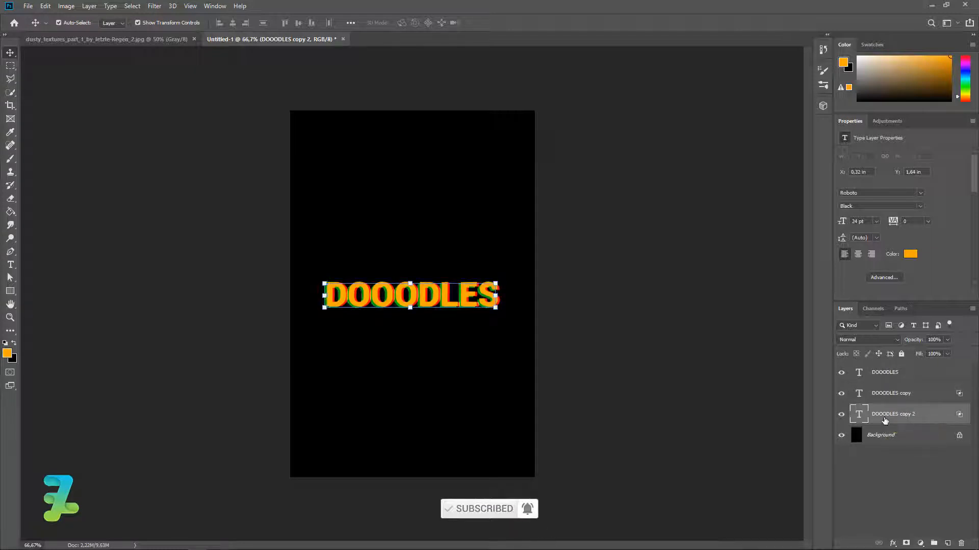
{"action": "key", "text": "Down"}
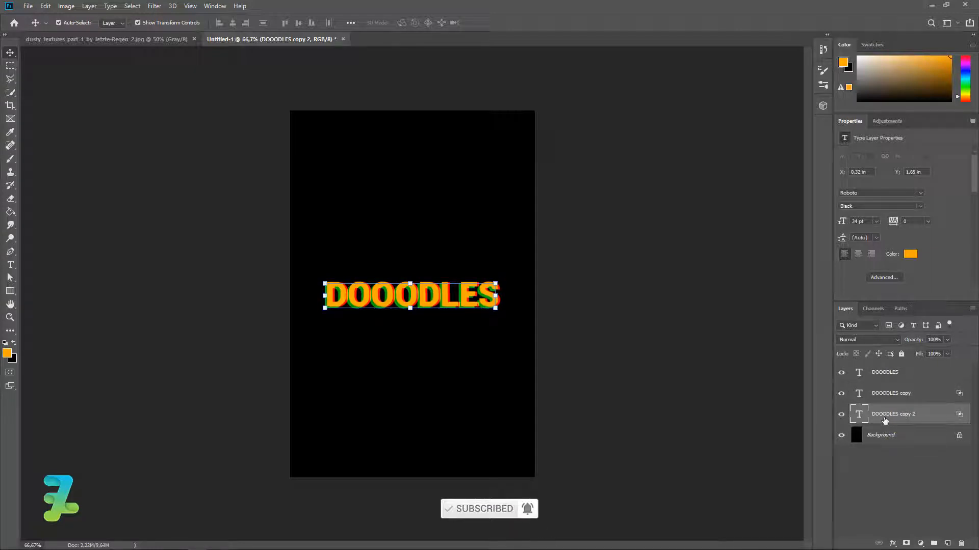
Convert the original DOOODLES text layer to a smart object and open it in the Liquify filter
{"action": "left_click", "coordinate": [917, 375]}
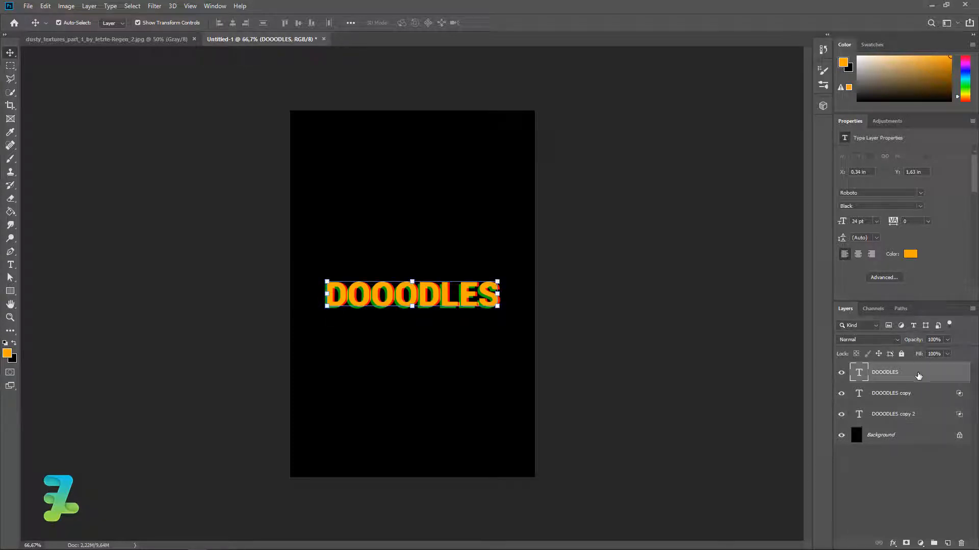
{"action": "left_click", "coordinate": [154, 6]}
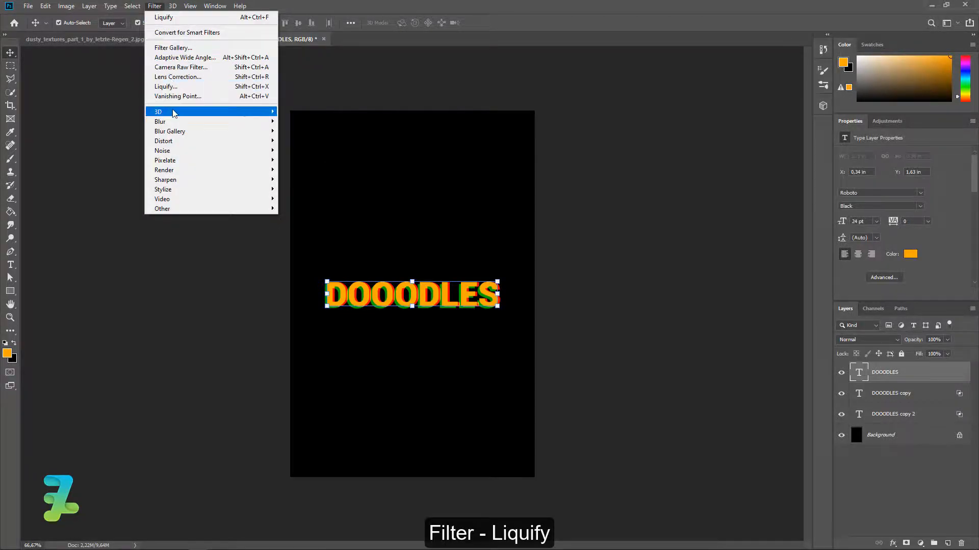
{"action": "left_click", "coordinate": [171, 88]}
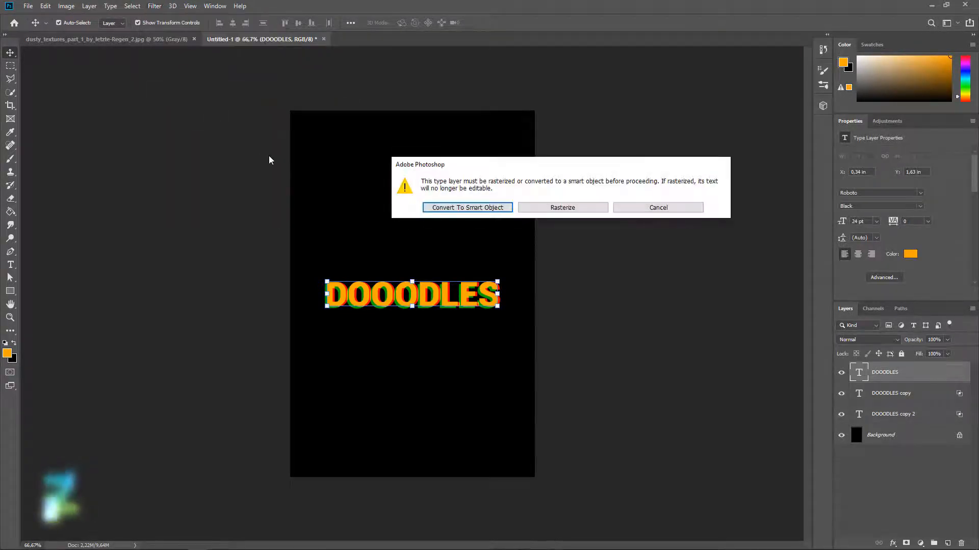
{"action": "left_click", "coordinate": [431, 208]}
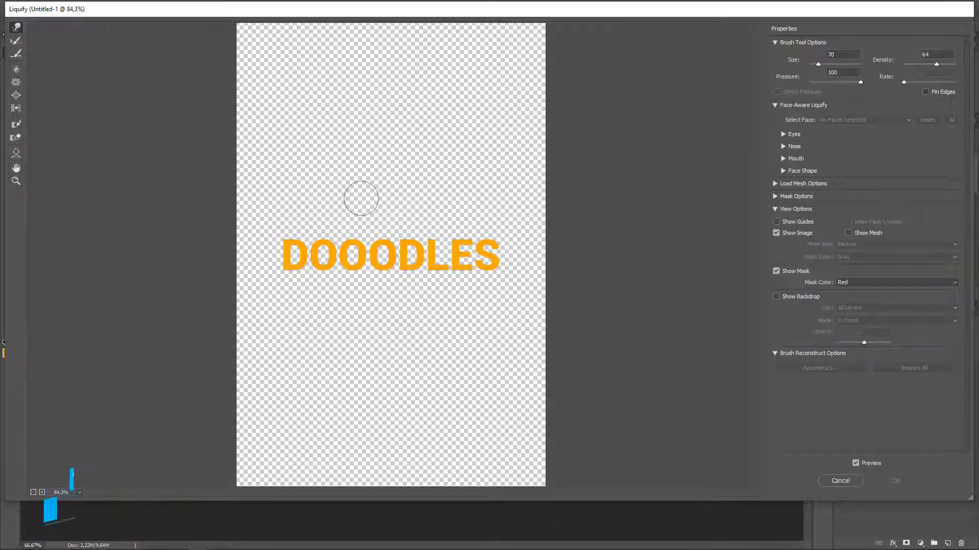
{"action": "key", "text": "bracketleft"}
{"action": "key", "text": "bracketleft"}
{"action": "key", "text": "bracketleft"}
{"action": "mouse_move", "coordinate": [384, 236]}
{"action": "left_mouse_down"}
{"action": "mouse_move", "coordinate": [388, 205]}
{"action": "mouse_move", "coordinate": [389, 237]}
{"action": "mouse_move", "coordinate": [387, 210]}
{"action": "mouse_move", "coordinate": [390, 235]}
{"action": "mouse_move", "coordinate": [373, 224]}
{"action": "mouse_move", "coordinate": [366, 183]}
{"action": "mouse_move", "coordinate": [376, 181]}
{"action": "mouse_move", "coordinate": [380, 198]}
{"action": "mouse_move", "coordinate": [380, 180]}
{"action": "mouse_move", "coordinate": [364, 166]}
{"action": "mouse_move", "coordinate": [386, 216]}
{"action": "mouse_move", "coordinate": [382, 118]}
{"action": "left_mouse_up"}
{"action": "key", "text": "ctrl+z"}
Set the warp brush size to 50 and stretch the third O upward in a wavy strand to the canvas's upper edge
{"action": "key", "text": "bracketright"}
{"action": "key", "text": "bracketright"}
{"action": "key", "text": "bracketright"}
{"action": "mouse_move", "coordinate": [382, 153]}
{"action": "left_mouse_down"}
{"action": "mouse_move", "coordinate": [388, 122]}
{"action": "mouse_move", "coordinate": [364, 90]}
{"action": "left_mouse_up"}
{"action": "mouse_move", "coordinate": [363, 136]}
{"action": "left_mouse_down"}
{"action": "mouse_move", "coordinate": [382, 152]}
{"action": "mouse_move", "coordinate": [376, 92]}
{"action": "mouse_move", "coordinate": [363, 93]}
{"action": "mouse_move", "coordinate": [368, 64]}
{"action": "mouse_move", "coordinate": [347, 121]}
{"action": "mouse_move", "coordinate": [356, 81]}
{"action": "left_mouse_up"}
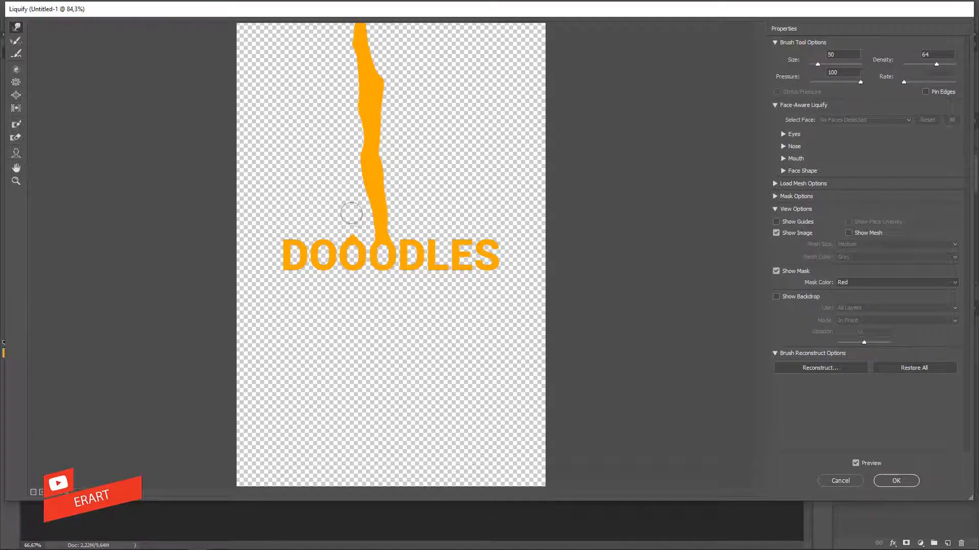
Stretch the second O upward in a wavy strand to the canvas's upper edge
{"action": "mouse_move", "coordinate": [352, 235]}
{"action": "left_mouse_down"}
{"action": "mouse_move", "coordinate": [339, 197]}
{"action": "mouse_move", "coordinate": [341, 233]}
{"action": "mouse_move", "coordinate": [344, 215]}
{"action": "mouse_move", "coordinate": [358, 234]}
{"action": "mouse_move", "coordinate": [338, 175]}
{"action": "mouse_move", "coordinate": [350, 163]}
{"action": "mouse_move", "coordinate": [333, 131]}
{"action": "left_mouse_up"}
{"action": "mouse_move", "coordinate": [353, 188]}
{"action": "left_mouse_down"}
{"action": "mouse_move", "coordinate": [350, 132]}
{"action": "mouse_move", "coordinate": [324, 117]}
{"action": "mouse_move", "coordinate": [327, 67]}
{"action": "left_mouse_up"}
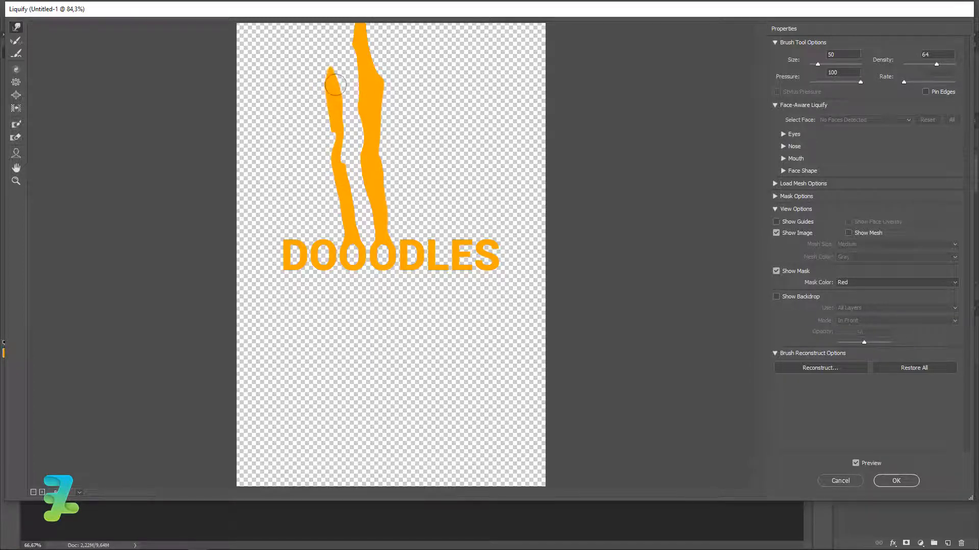
{"action": "mouse_move", "coordinate": [337, 111]}
{"action": "left_mouse_down"}
{"action": "mouse_move", "coordinate": [323, 26]}
{"action": "mouse_move", "coordinate": [336, 18]}
{"action": "mouse_move", "coordinate": [336, 32]}
{"action": "mouse_move", "coordinate": [363, 29]}
{"action": "left_mouse_up"}
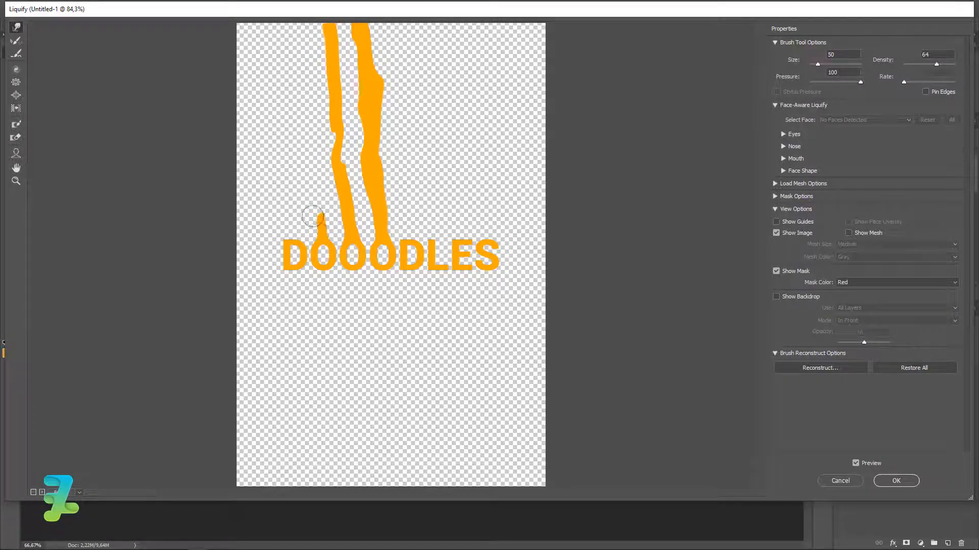
Stretch the first O upward in a wavy strand to the canvas's upper edge, enlarging the warp brush to 90
{"action": "left_click_drag", "start_coordinate": [328, 209], "coordinate": [322, 163]}
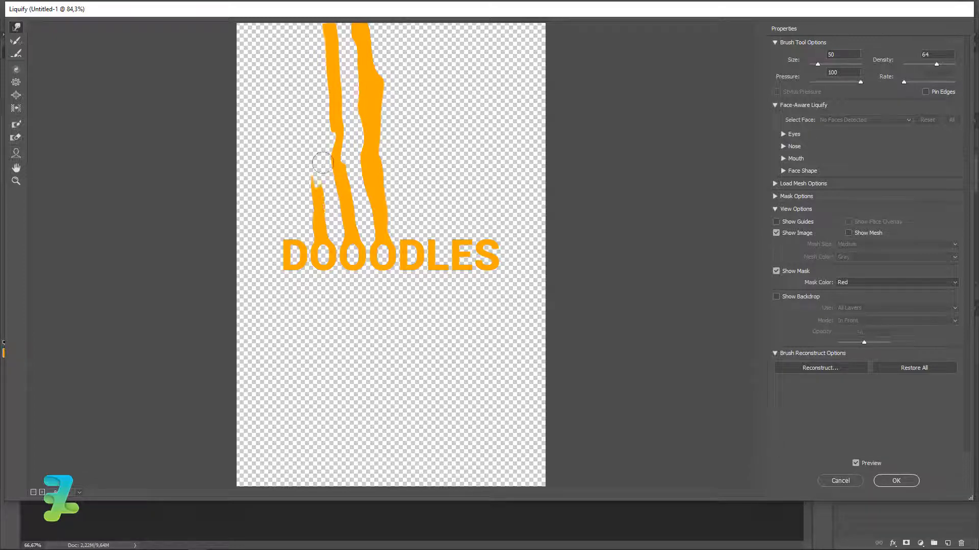
{"action": "key", "text": "bracketright"}
{"action": "key", "text": "bracketright"}
{"action": "key", "text": "bracketright"}
{"action": "mouse_move", "coordinate": [317, 220]}
{"action": "left_mouse_down"}
{"action": "mouse_move", "coordinate": [295, 161]}
{"action": "mouse_move", "coordinate": [317, 206]}
{"action": "mouse_move", "coordinate": [306, 156]}
{"action": "left_mouse_up"}
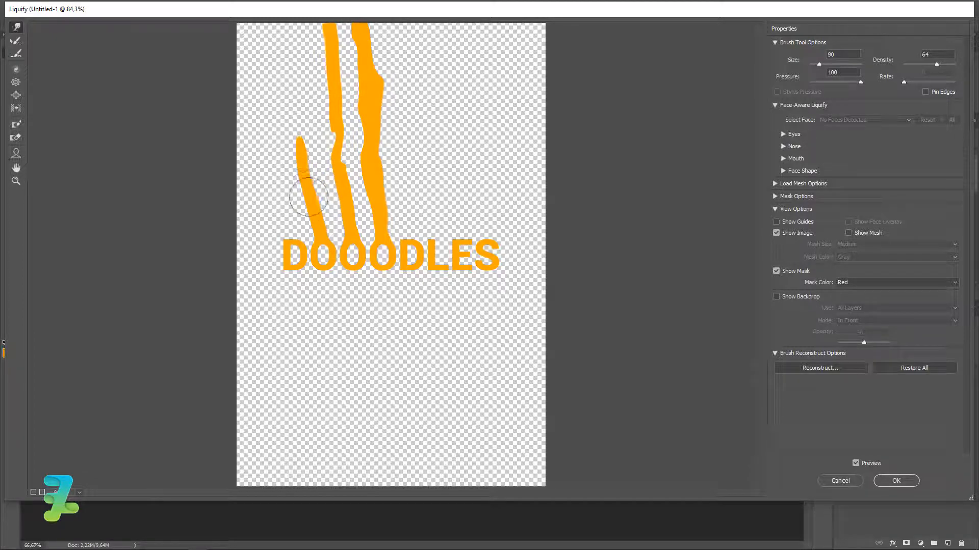
{"action": "left_click_drag", "start_coordinate": [307, 196], "coordinate": [305, 79]}
{"action": "mouse_move", "coordinate": [308, 118]}
{"action": "left_mouse_down"}
{"action": "mouse_move", "coordinate": [287, 74]}
{"action": "mouse_move", "coordinate": [292, 3]}
{"action": "left_mouse_up"}
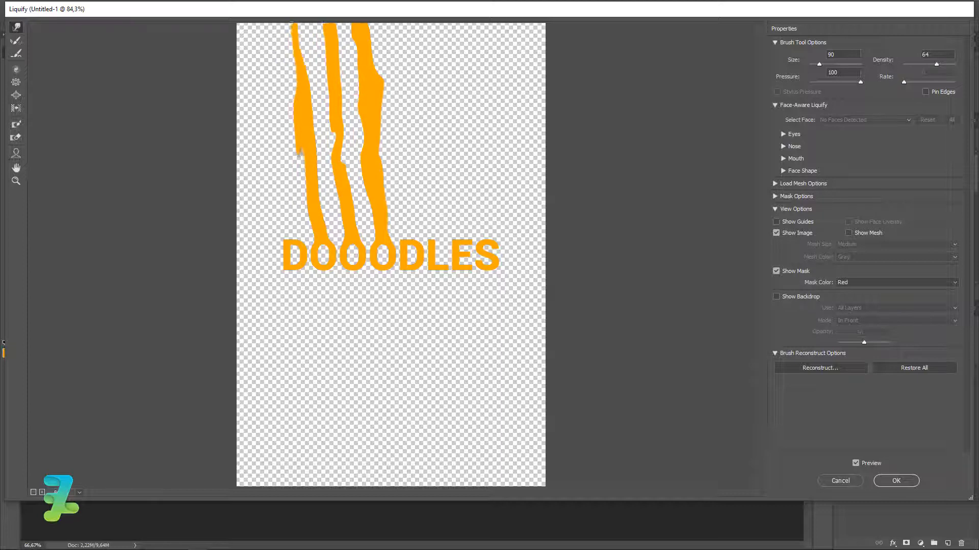
Stretch the first D upward in a branching, wavy strand to the canvas's upper edge using warp brush sizes 60 and 90
{"action": "key", "text": "bracketleft"}
{"action": "key", "text": "bracketleft"}
{"action": "key", "text": "bracketleft"}
{"action": "mouse_move", "coordinate": [293, 246]}
{"action": "left_mouse_down"}
{"action": "mouse_move", "coordinate": [287, 197]}
{"action": "mouse_move", "coordinate": [282, 230]}
{"action": "mouse_move", "coordinate": [292, 206]}
{"action": "mouse_move", "coordinate": [264, 148]}
{"action": "mouse_move", "coordinate": [257, 175]}
{"action": "mouse_move", "coordinate": [249, 152]}
{"action": "mouse_move", "coordinate": [204, 133]}
{"action": "left_mouse_up"}
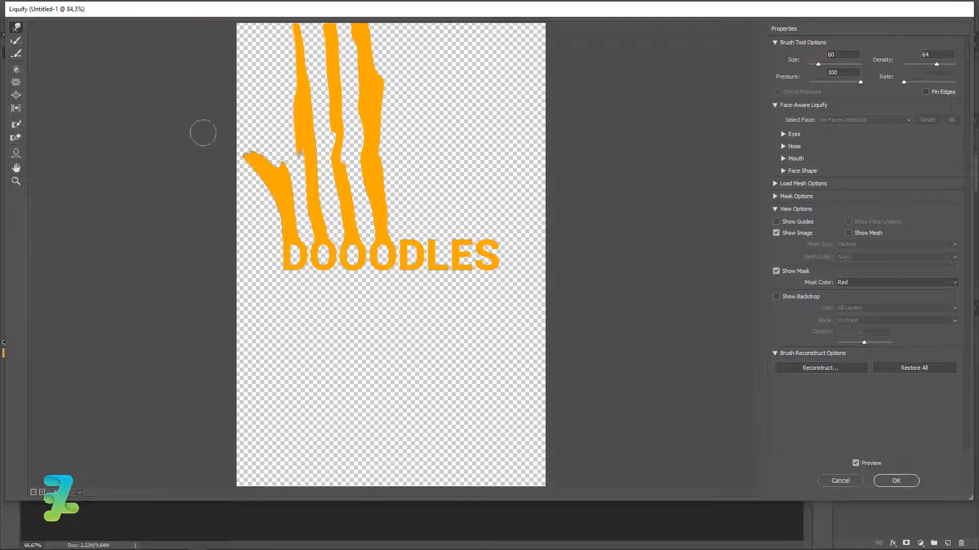
{"action": "key", "text": "bracketright"}
{"action": "key", "text": "bracketright"}
{"action": "key", "text": "bracketright"}
{"action": "mouse_move", "coordinate": [276, 166]}
{"action": "left_mouse_down"}
{"action": "mouse_move", "coordinate": [264, 141]}
{"action": "mouse_move", "coordinate": [272, 56]}
{"action": "left_mouse_up"}
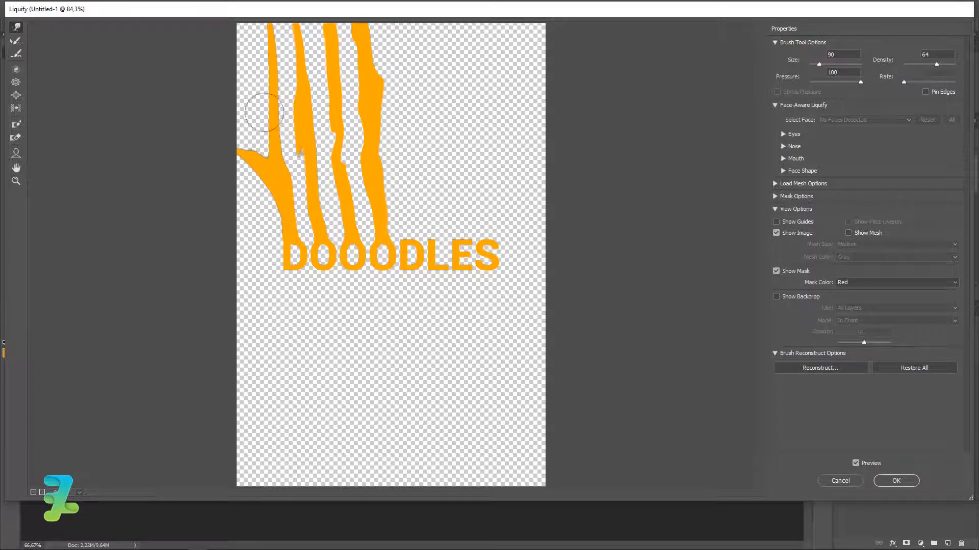
{"action": "left_click_drag", "start_coordinate": [269, 110], "coordinate": [224, 35]}
{"action": "left_click_drag", "start_coordinate": [266, 90], "coordinate": [272, 32]}
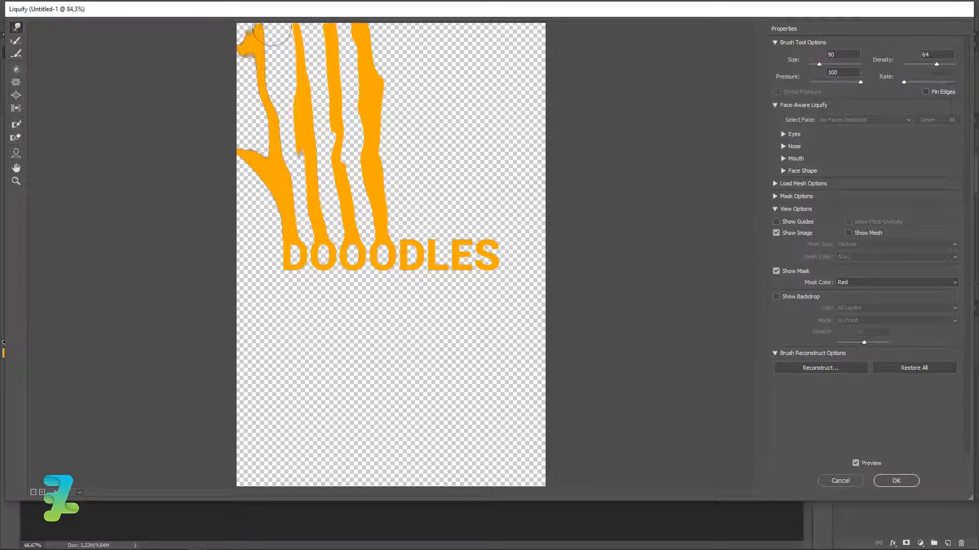
{"action": "left_click_drag", "start_coordinate": [283, 64], "coordinate": [268, 57]}
{"action": "left_click_drag", "start_coordinate": [232, 151], "coordinate": [260, 155]}
Stretch the second D downward to the canvas's lower edge with a smaller warp brush of size 50
{"action": "key", "text": "bracketleft"}
{"action": "key", "text": "bracketleft"}
{"action": "mouse_move", "coordinate": [393, 276]}
{"action": "left_mouse_down"}
{"action": "mouse_move", "coordinate": [414, 331]}
{"action": "mouse_move", "coordinate": [409, 396]}
{"action": "mouse_move", "coordinate": [434, 412]}
{"action": "mouse_move", "coordinate": [425, 413]}
{"action": "mouse_move", "coordinate": [407, 325]}
{"action": "mouse_move", "coordinate": [419, 393]}
{"action": "mouse_move", "coordinate": [407, 445]}
{"action": "mouse_move", "coordinate": [414, 379]}
{"action": "mouse_move", "coordinate": [429, 441]}
{"action": "left_mouse_up"}
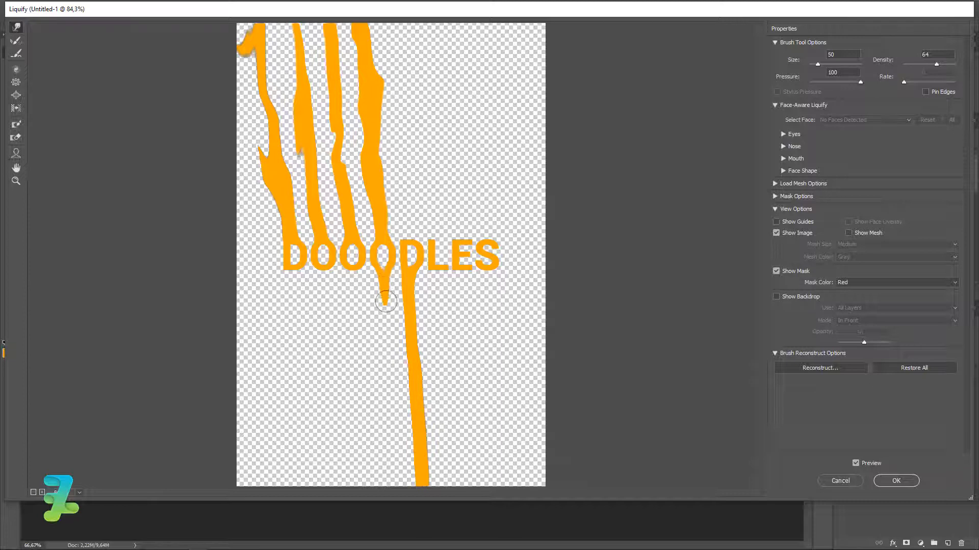
Stretch the third O downward in a long strand to the canvas's lower edge, enlarging the warp brush to 80
{"action": "mouse_move", "coordinate": [385, 278]}
{"action": "left_mouse_down"}
{"action": "mouse_move", "coordinate": [390, 318]}
{"action": "mouse_move", "coordinate": [381, 344]}
{"action": "left_mouse_up"}
{"action": "mouse_move", "coordinate": [383, 310]}
{"action": "left_mouse_down"}
{"action": "mouse_move", "coordinate": [383, 397]}
{"action": "mouse_move", "coordinate": [401, 397]}
{"action": "mouse_move", "coordinate": [385, 322]}
{"action": "mouse_move", "coordinate": [385, 421]}
{"action": "left_mouse_up"}
{"action": "key", "text": "bracketright"}
{"action": "key", "text": "bracketright"}
{"action": "key", "text": "bracketright"}
{"action": "left_click_drag", "start_coordinate": [388, 317], "coordinate": [391, 399]}
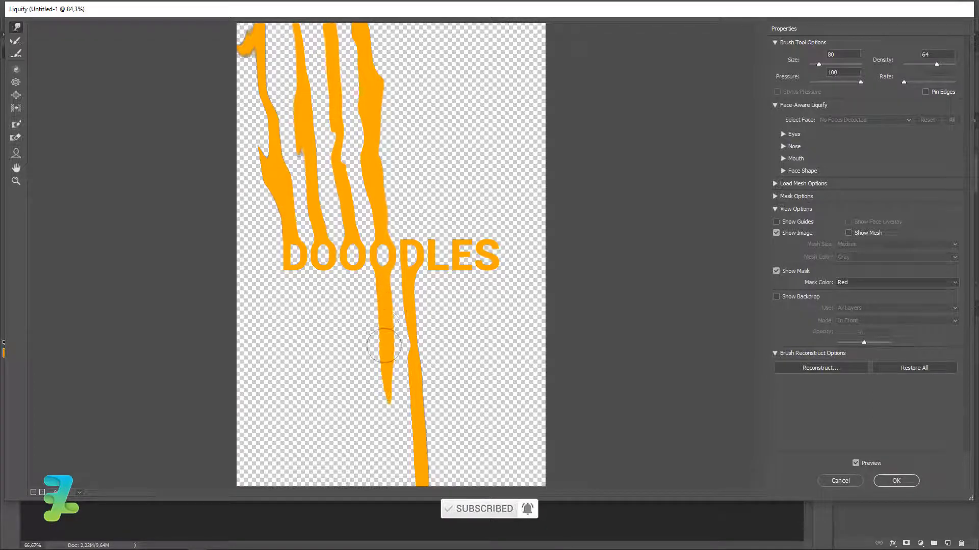
{"action": "left_click_drag", "start_coordinate": [385, 339], "coordinate": [391, 466]}
{"action": "key", "text": "ctrl+z"}
{"action": "left_click_drag", "start_coordinate": [386, 348], "coordinate": [392, 481]}
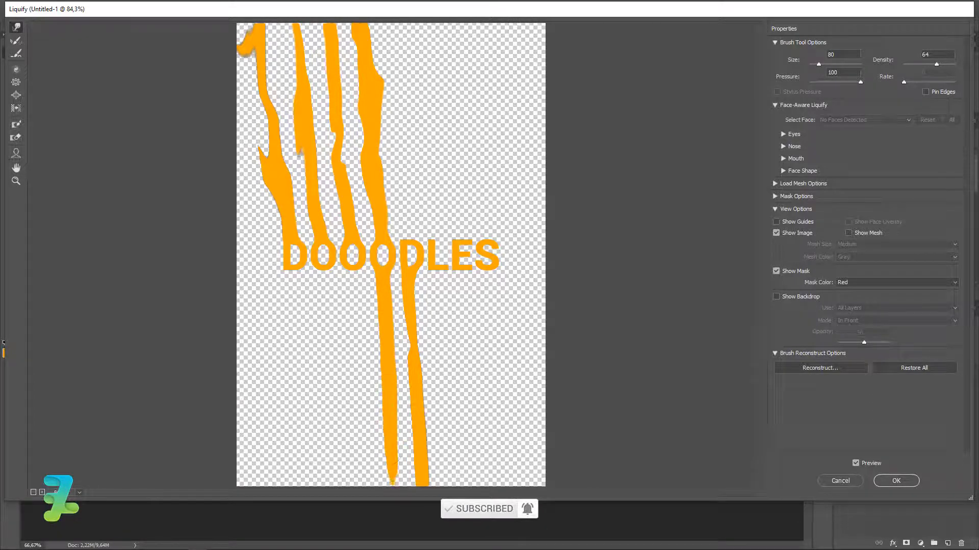
Stretch the L downward in a tapering strand to the canvas's lower edge
{"action": "left_click_drag", "start_coordinate": [436, 280], "coordinate": [442, 334]}
{"action": "key", "text": "bracketright"}
{"action": "left_click_drag", "start_coordinate": [436, 298], "coordinate": [441, 437]}
{"action": "left_click_drag", "start_coordinate": [442, 380], "coordinate": [442, 452]}
{"action": "left_click_drag", "start_coordinate": [446, 305], "coordinate": [458, 462]}
{"action": "left_click_drag", "start_coordinate": [442, 357], "coordinate": [443, 454]}
{"action": "left_click_drag", "start_coordinate": [439, 397], "coordinate": [446, 477]}
{"action": "left_click_drag", "start_coordinate": [438, 421], "coordinate": [443, 501]}
{"action": "left_click_drag", "start_coordinate": [437, 368], "coordinate": [445, 492]}
{"action": "left_click_drag", "start_coordinate": [440, 431], "coordinate": [448, 490]}
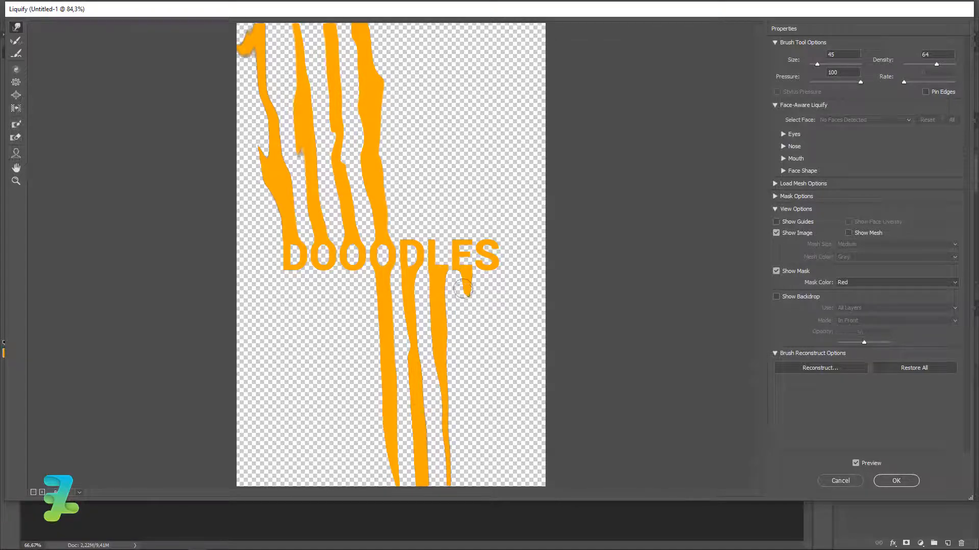
Stretch the E downward to the canvas's lower edge, enlarging the warp brush gradually from 60 to 80
{"action": "key", "text": "bracketright"}
{"action": "key", "text": "bracketright"}
{"action": "left_click_drag", "start_coordinate": [467, 290], "coordinate": [472, 367]}
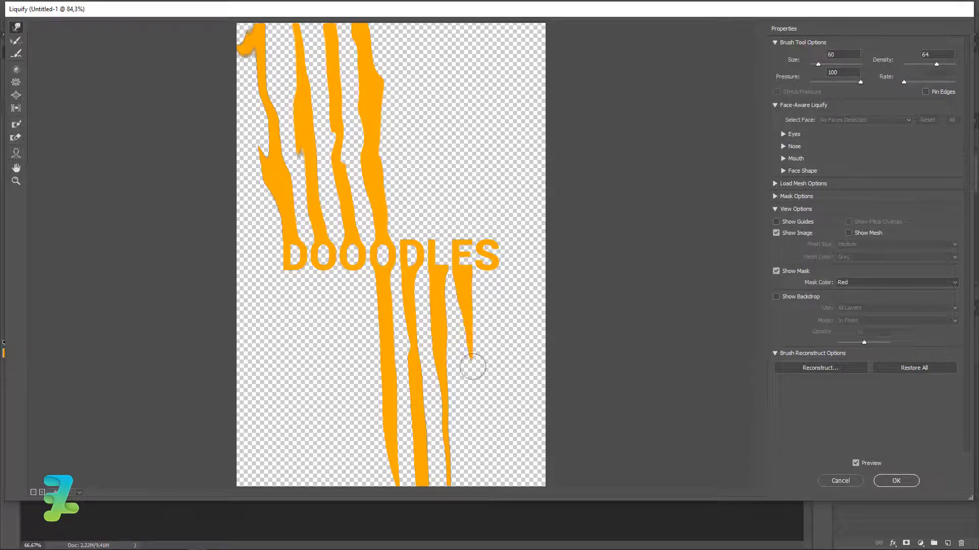
{"action": "left_click_drag", "start_coordinate": [466, 325], "coordinate": [460, 397]}
{"action": "mouse_move", "coordinate": [460, 321]}
{"action": "left_mouse_down"}
{"action": "mouse_move", "coordinate": [469, 426]}
{"action": "mouse_move", "coordinate": [467, 418]}
{"action": "left_mouse_up"}
{"action": "left_click_drag", "start_coordinate": [468, 347], "coordinate": [463, 464]}
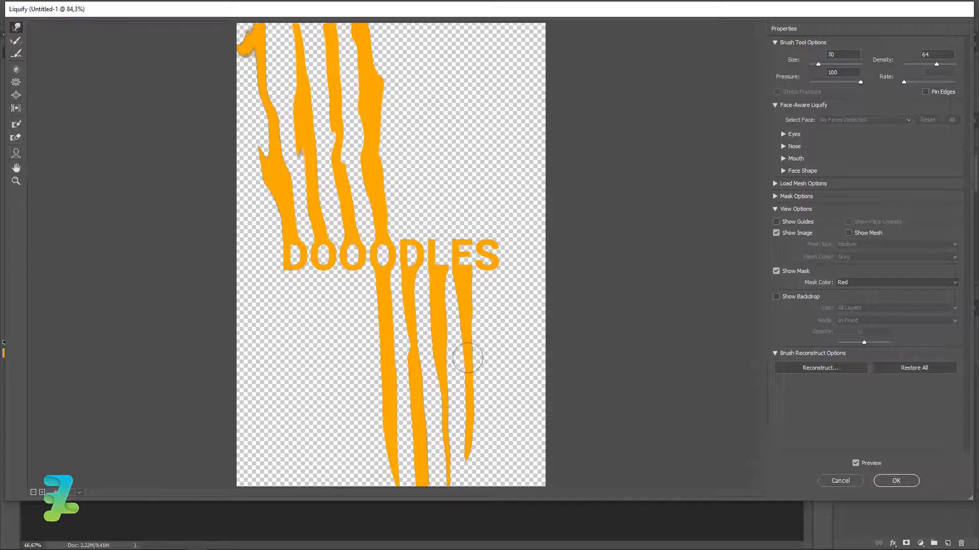
{"action": "key", "text": "bracketright"}
{"action": "left_click_drag", "start_coordinate": [468, 357], "coordinate": [471, 471]}
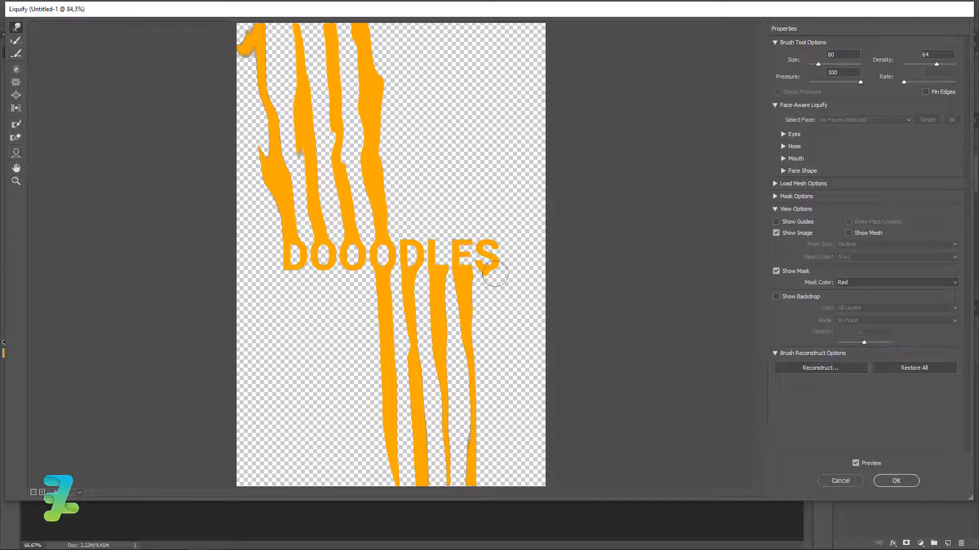
Stretch the S downward to the canvas's lower edge and thicken the end of the L strand with warp brush size 45
{"action": "mouse_move", "coordinate": [492, 288]}
{"action": "left_mouse_down"}
{"action": "mouse_move", "coordinate": [487, 387]}
{"action": "mouse_move", "coordinate": [498, 435]}
{"action": "left_mouse_up"}
{"action": "mouse_move", "coordinate": [489, 389]}
{"action": "left_mouse_down"}
{"action": "mouse_move", "coordinate": [500, 451]}
{"action": "mouse_move", "coordinate": [490, 382]}
{"action": "mouse_move", "coordinate": [487, 486]}
{"action": "mouse_move", "coordinate": [490, 424]}
{"action": "mouse_move", "coordinate": [488, 454]}
{"action": "left_mouse_up"}
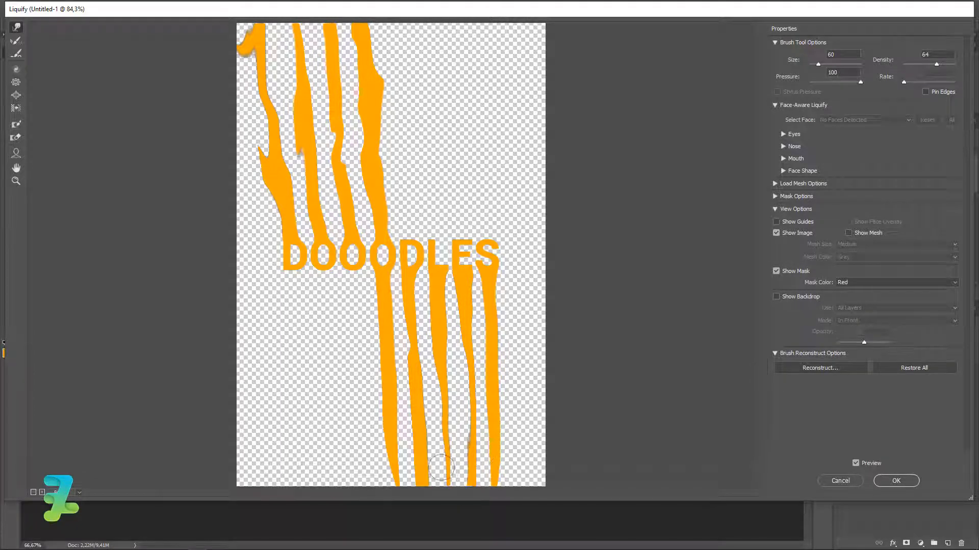
{"action": "key", "text": "bracketleft"}
{"action": "key", "text": "bracketleft"}
{"action": "mouse_move", "coordinate": [442, 385]}
{"action": "left_mouse_down"}
{"action": "mouse_move", "coordinate": [441, 486]}
{"action": "mouse_move", "coordinate": [446, 444]}
{"action": "mouse_move", "coordinate": [446, 464]}
{"action": "left_mouse_up"}
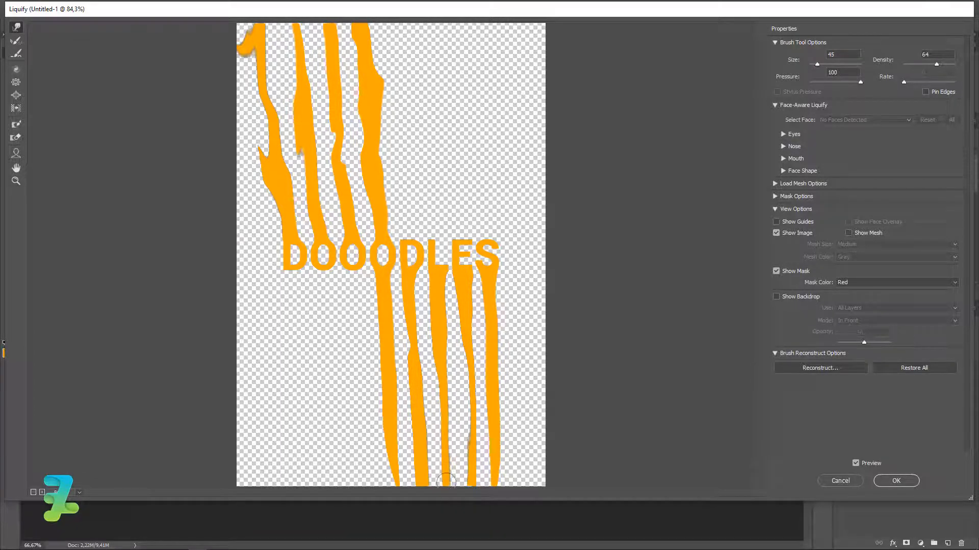
Set the warp brush size to 400 and bend the downward strands rightward into waves
{"action": "key", "text": "bracketright"}
{"action": "key", "text": "bracketright"}
{"action": "key", "text": "bracketright"}
{"action": "key", "text": "bracketright"}
{"action": "key", "text": "bracketright"}
{"action": "key", "text": "bracketright"}
{"action": "key", "text": "bracketright"}
{"action": "key", "text": "bracketright"}
{"action": "key", "text": "bracketright"}
{"action": "key", "text": "bracketright"}
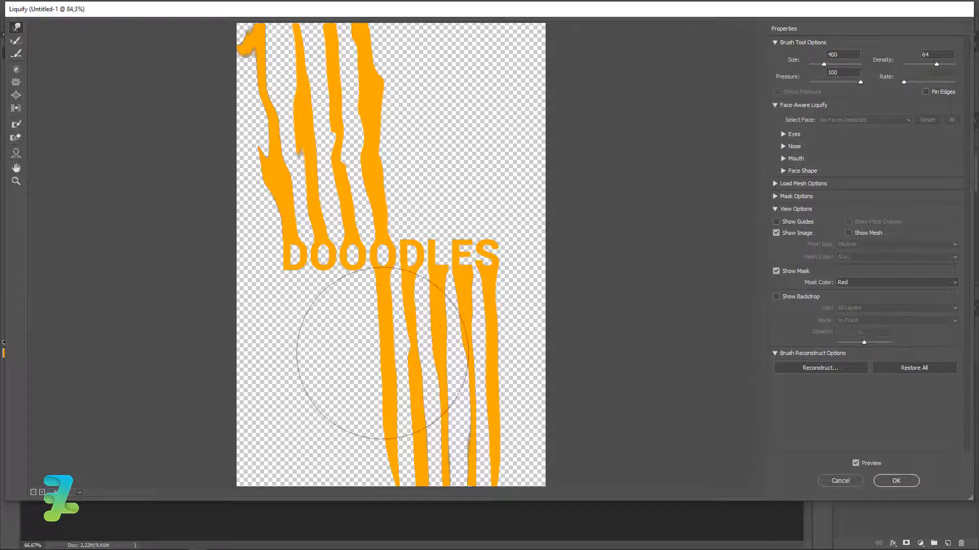
{"action": "mouse_move", "coordinate": [360, 415]}
{"action": "left_mouse_down"}
{"action": "mouse_move", "coordinate": [350, 437]}
{"action": "mouse_move", "coordinate": [497, 390]}
{"action": "mouse_move", "coordinate": [528, 400]}
{"action": "mouse_move", "coordinate": [472, 357]}
{"action": "mouse_move", "coordinate": [472, 403]}
{"action": "mouse_move", "coordinate": [469, 387]}
{"action": "left_mouse_up"}
Reduce the warp brush to 45 and push the middle of the second D's downward strand slightly rightward
{"action": "key", "text": "bracketleft"}
{"action": "key", "text": "bracketleft"}
{"action": "key", "text": "bracketleft"}
{"action": "key", "text": "bracketleft"}
{"action": "key", "text": "bracketleft"}
{"action": "key", "text": "bracketleft"}
{"action": "key", "text": "bracketleft"}
{"action": "key", "text": "bracketleft"}
{"action": "key", "text": "bracketleft"}
{"action": "key", "text": "bracketleft"}
{"action": "mouse_move", "coordinate": [412, 365]}
{"action": "left_mouse_down"}
{"action": "mouse_move", "coordinate": [420, 326]}
{"action": "mouse_move", "coordinate": [425, 408]}
{"action": "mouse_move", "coordinate": [421, 363]}
{"action": "left_mouse_up"}
{"action": "key", "text": "bracketleft"}
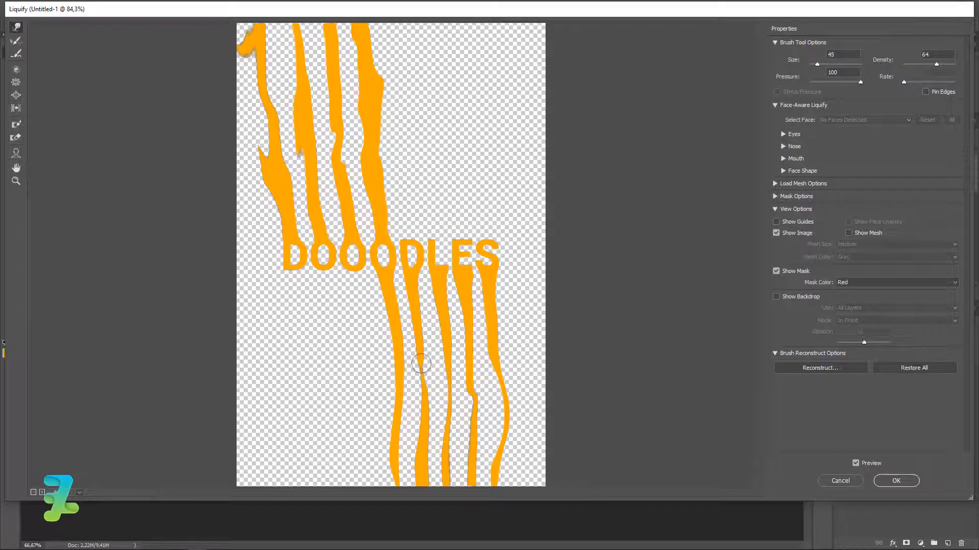
Reduce the warp brush to 35, thicken the lower part of the S strand, and apply the Liquify filter
{"action": "key", "text": "bracketleft"}
{"action": "key", "text": "bracketleft"}
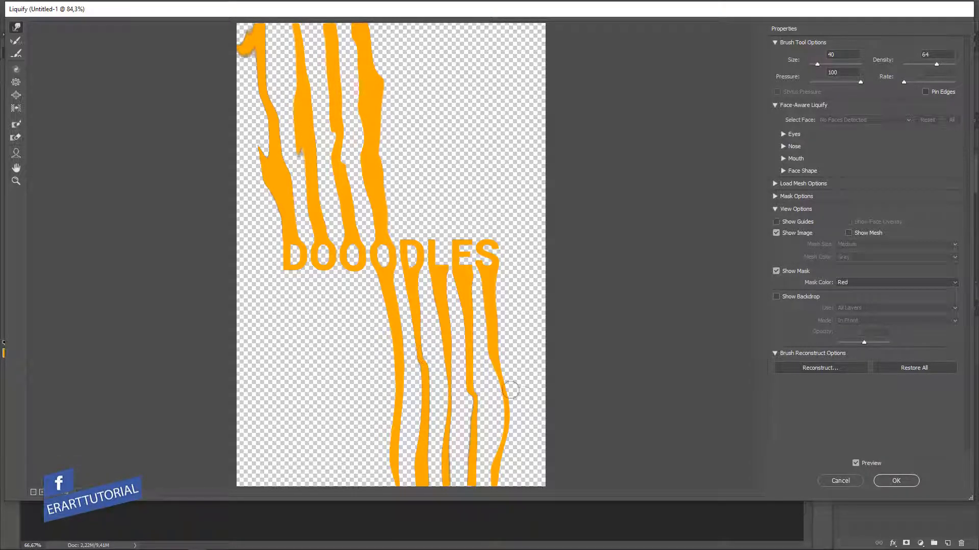
{"action": "left_click_drag", "start_coordinate": [497, 388], "coordinate": [500, 433]}
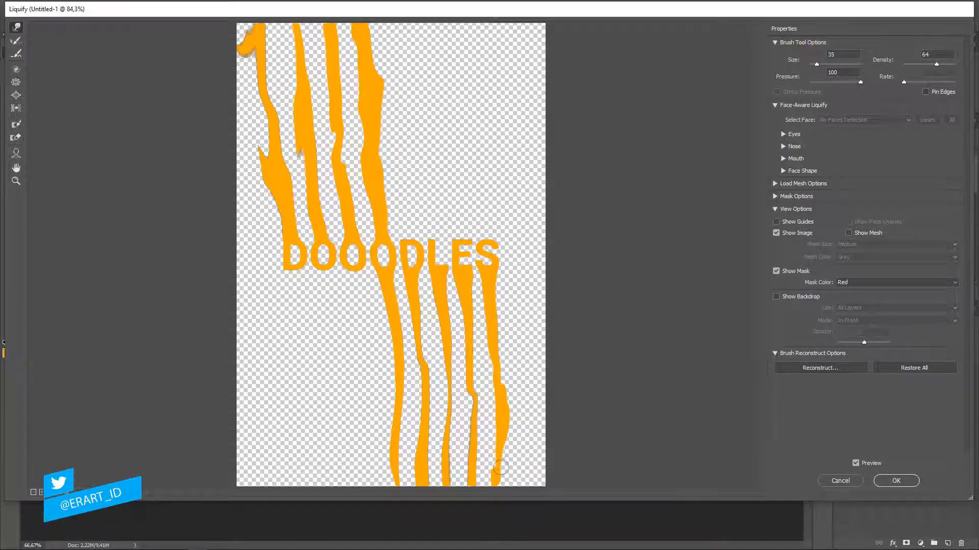
{"action": "left_click", "coordinate": [892, 479]}
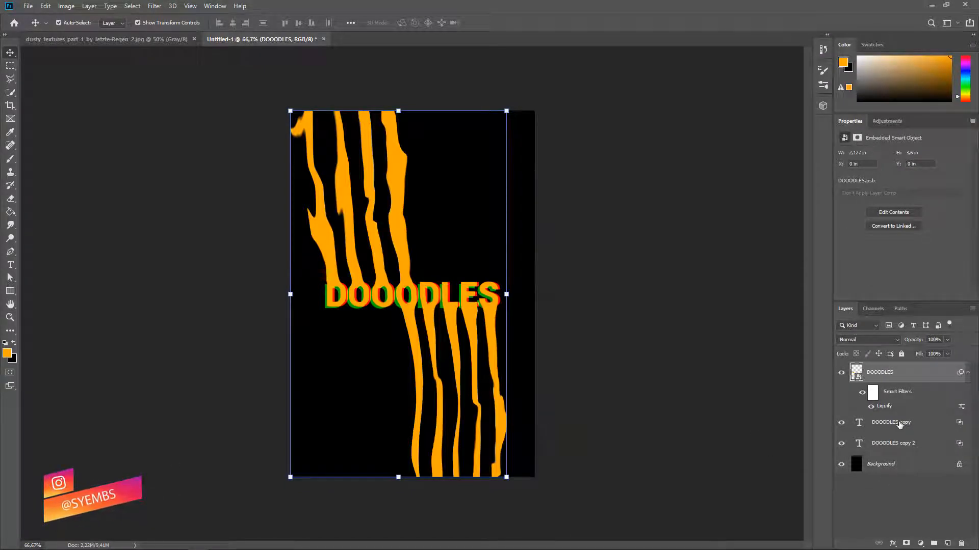
Reapply the last Liquify filter to the DOOODLES copy text layer, rasterizing it
{"action": "left_click", "coordinate": [901, 423]}
{"action": "left_click", "coordinate": [154, 7]}
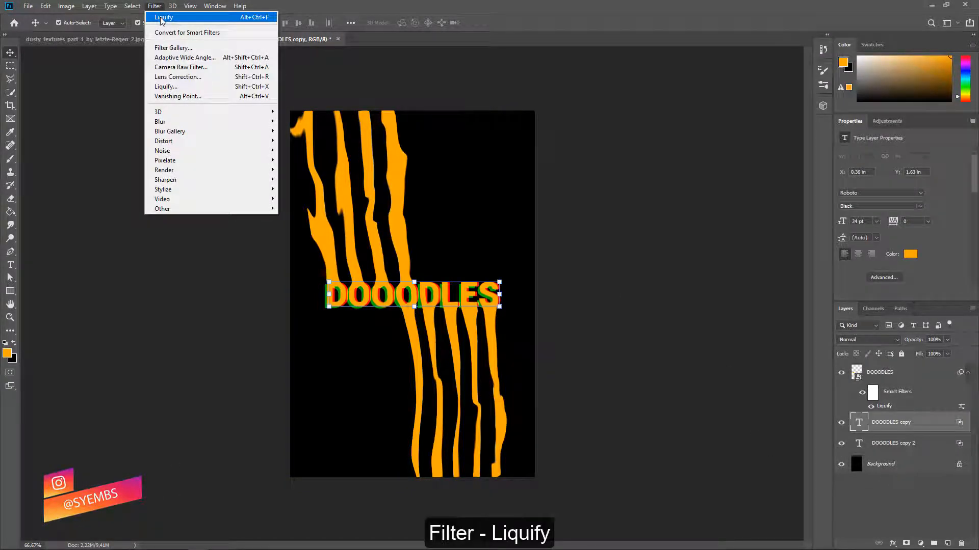
{"action": "left_click", "coordinate": [160, 20]}
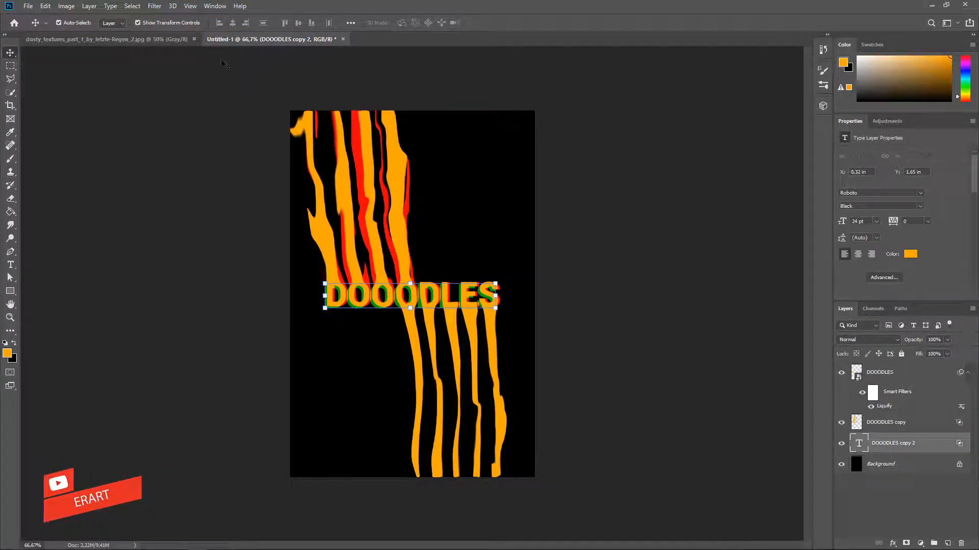
Reapply the last Liquify filter to the DOOODLES copy 2 text layer, rasterizing it
{"action": "left_click", "coordinate": [153, 7]}
{"action": "left_click", "coordinate": [158, 19]}
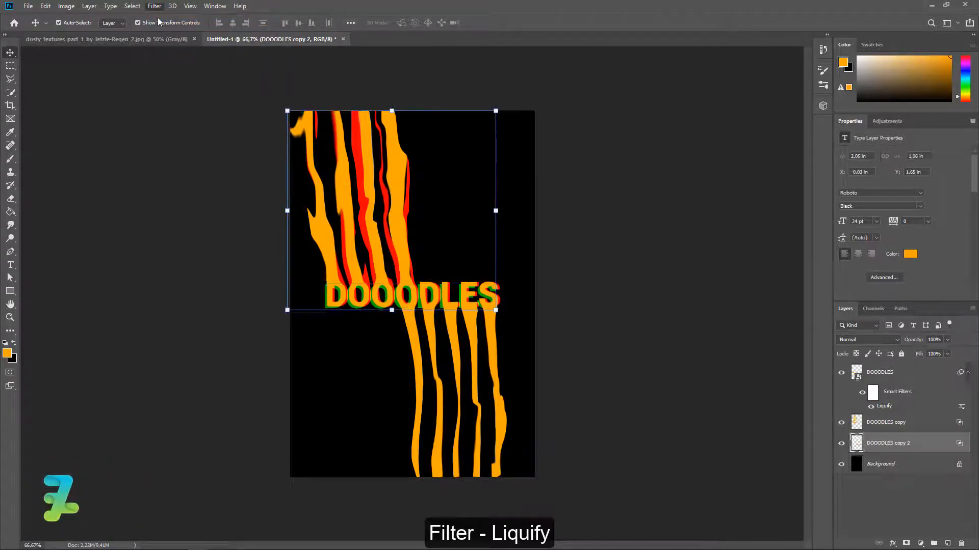
{"action": "left_click", "coordinate": [653, 303]}
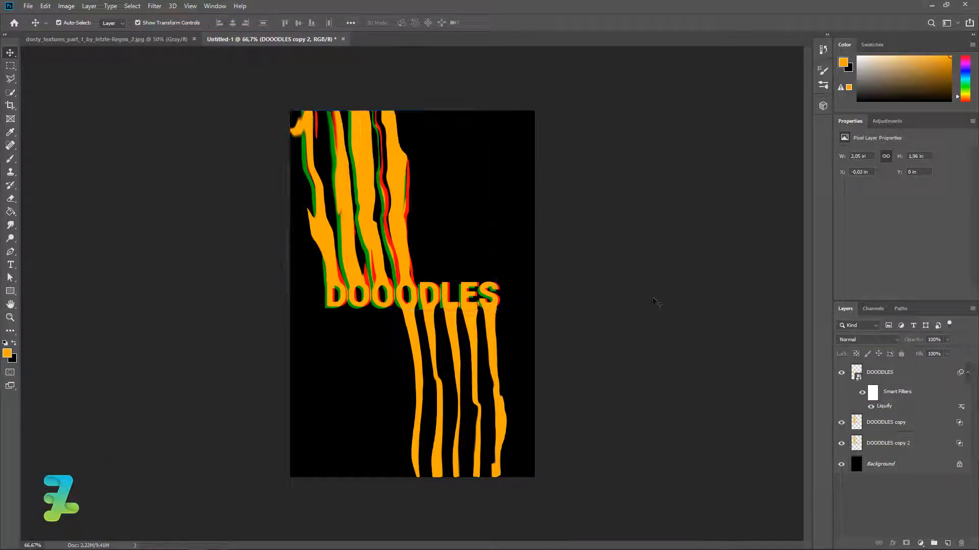
Nudge the DOOODLES copy 2 layer horizontally to X -0,02 in to adjust its green offset
{"action": "left_click", "coordinate": [856, 445]}
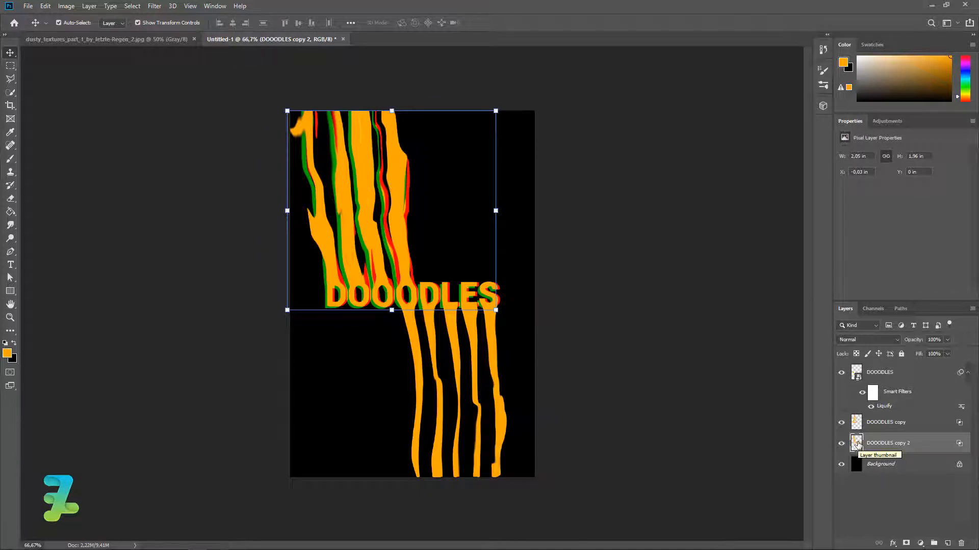
{"action": "key", "text": "Left"}
{"action": "key", "text": "Left"}
{"action": "key", "text": "Left"}
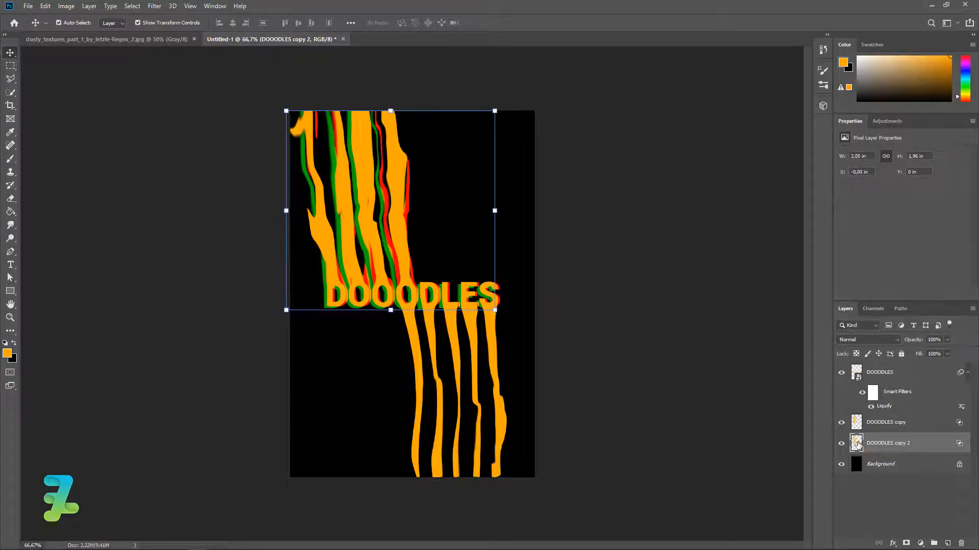
{"action": "key", "text": "Right"}
{"action": "key", "text": "Right"}
{"action": "key", "text": "Right"}
{"action": "key", "text": "Right"}
{"action": "key", "text": "Right"}
{"action": "key", "text": "Right"}
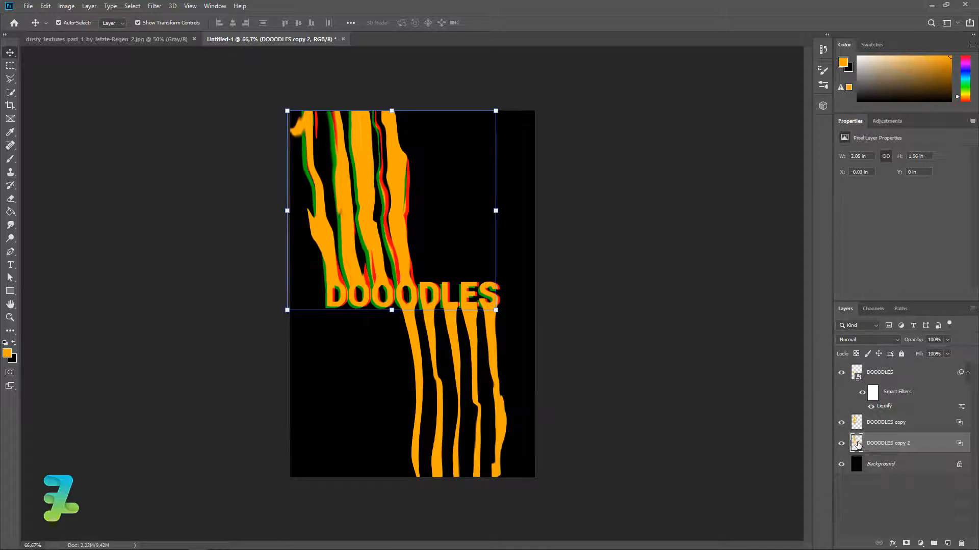
{"action": "key", "text": "Right"}
{"action": "key", "text": "Right"}
{"action": "key", "text": "Right"}
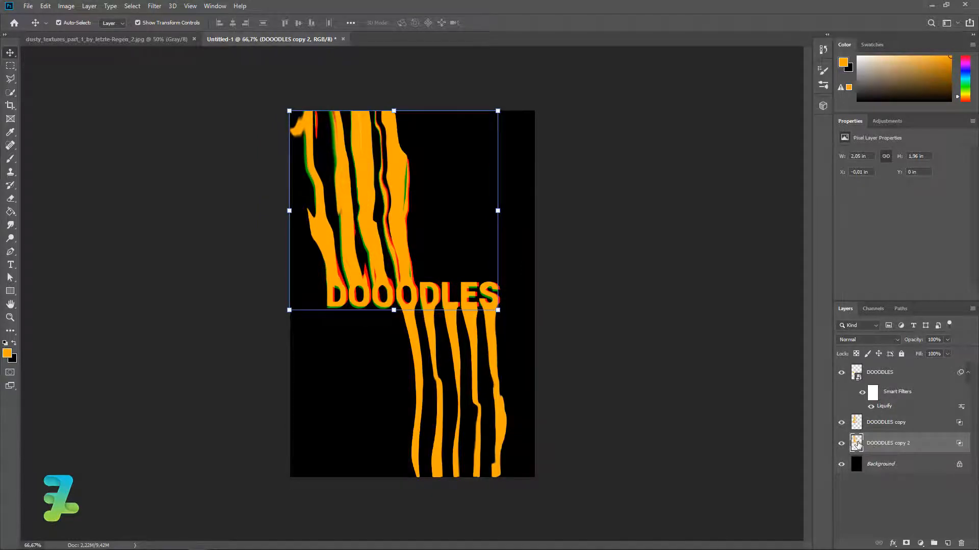
{"action": "key", "text": "Left"}
{"action": "key", "text": "Left"}
{"action": "key", "text": "Left"}
{"action": "key", "text": "Left"}
{"action": "key", "text": "Right"}
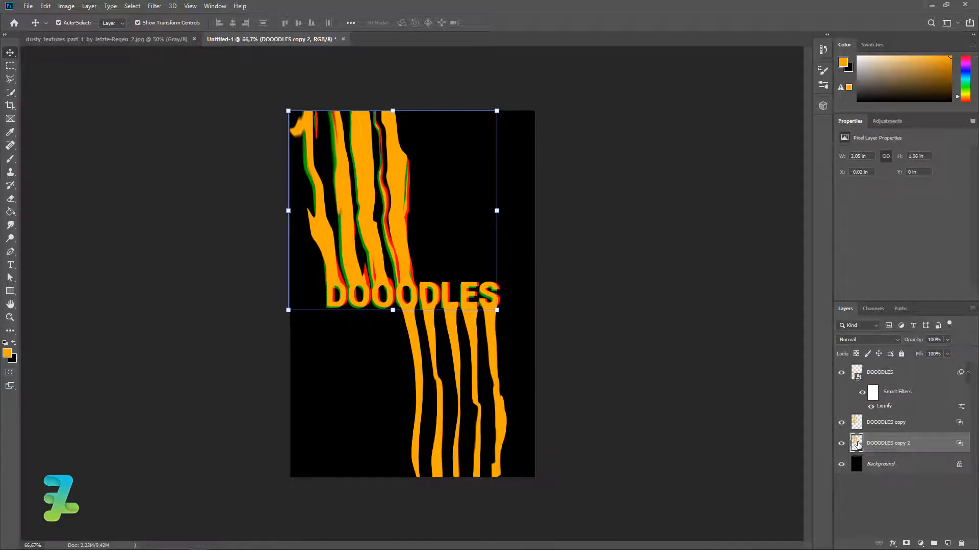
Hide and show the DOOODLES smart object layer to examine the offset copies beneath it
{"action": "left_click", "coordinate": [788, 385]}
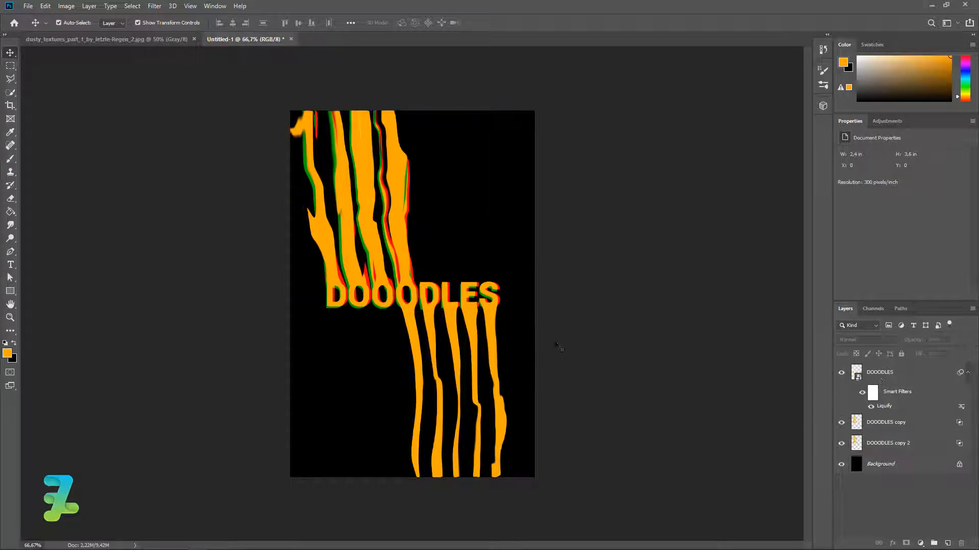
{"action": "left_click", "coordinate": [841, 373]}
{"action": "left_click", "coordinate": [841, 372]}
Try applying the last Liquify filter again to the DOOODLES copy layer, and undo it
{"action": "left_click", "coordinate": [887, 422]}
{"action": "left_click", "coordinate": [162, 7]}
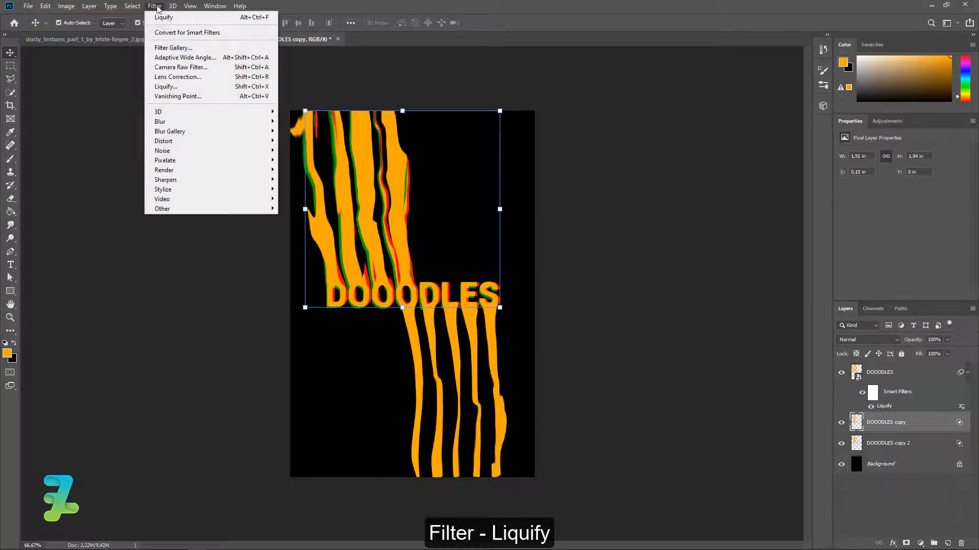
{"action": "left_click", "coordinate": [162, 16]}
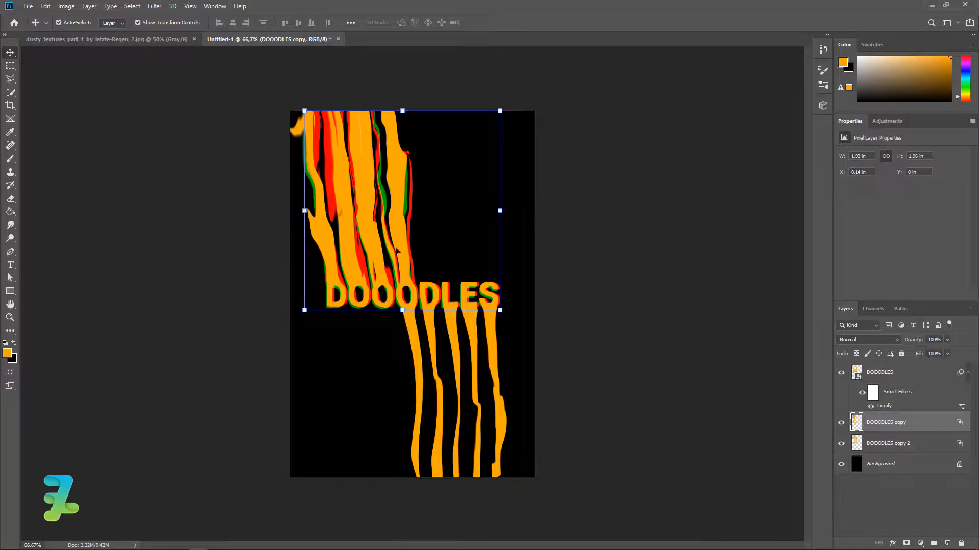
{"action": "key", "text": "ctrl"}
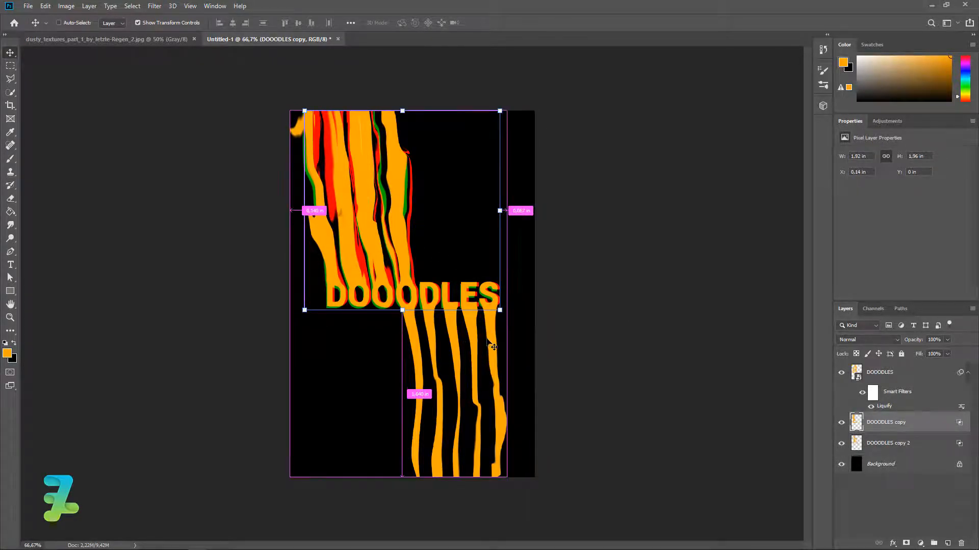
{"action": "key", "text": "ctrl+z"}
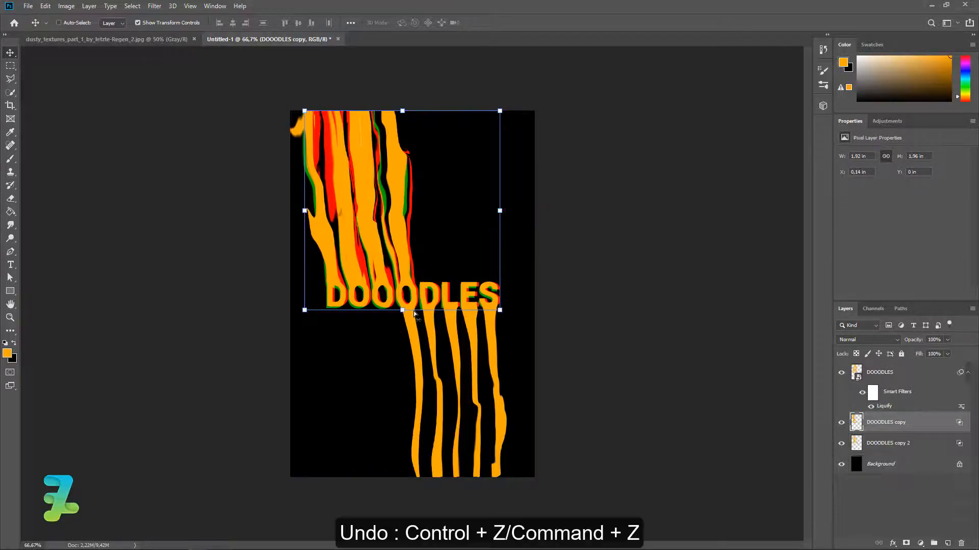
Duplicate the DOOODLES smart object layer and move the duplicate directly beneath the original
{"action": "left_click", "coordinate": [927, 379]}
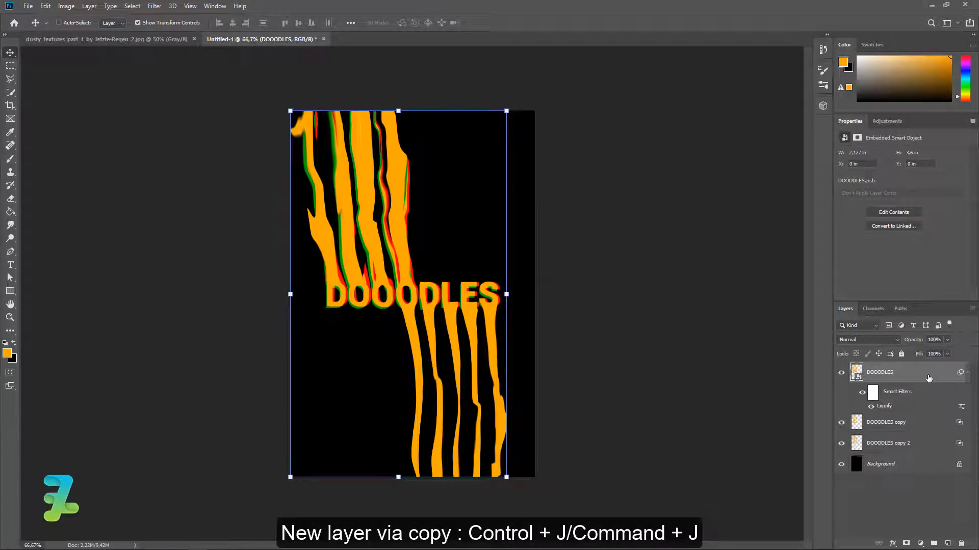
{"action": "key", "text": "ctrl+j"}
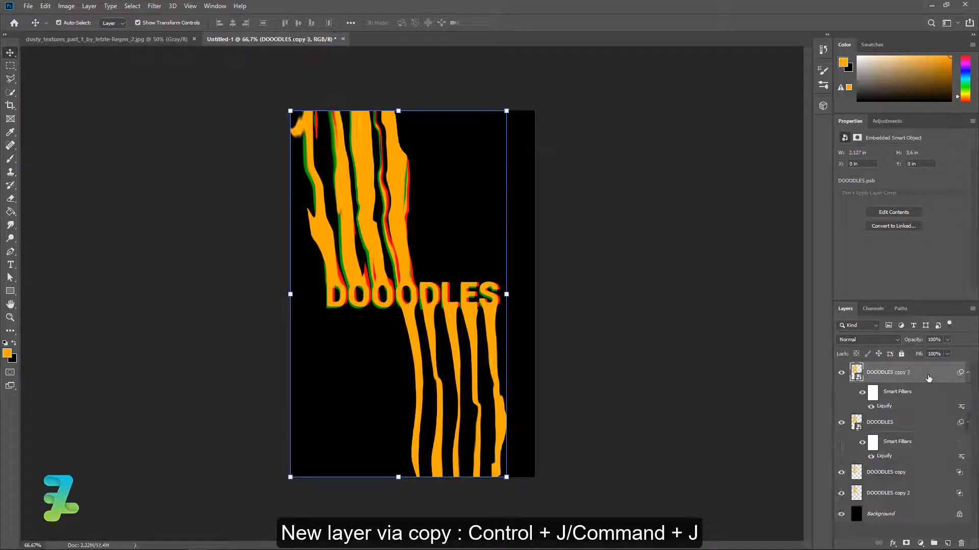
{"action": "left_click_drag", "start_coordinate": [927, 378], "coordinate": [885, 441]}
Copy the DOOODLES copy layer's style onto DOOODLES copy 3, and offset copy 3 to X 0,01 in and Y 0,02 in
{"action": "right_click", "coordinate": [917, 473]}
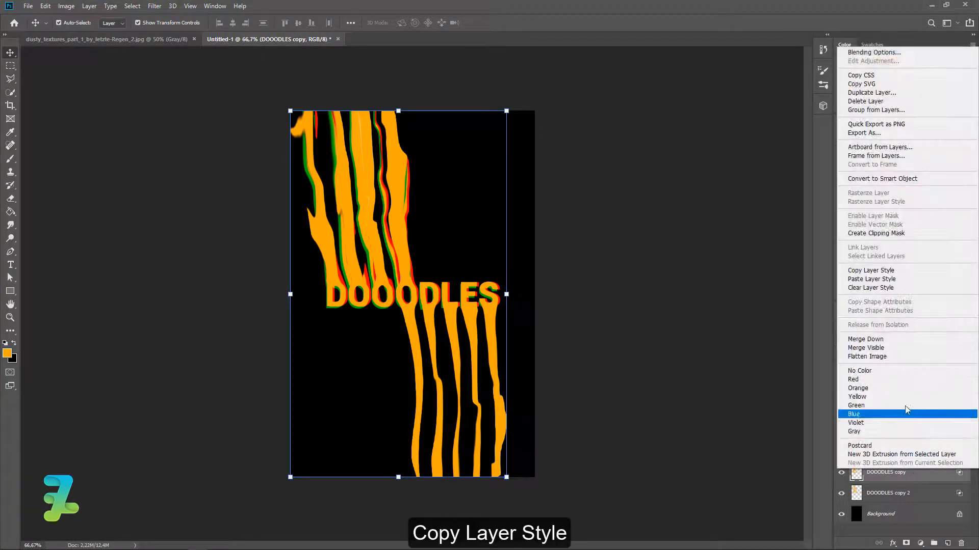
{"action": "left_click", "coordinate": [897, 272]}
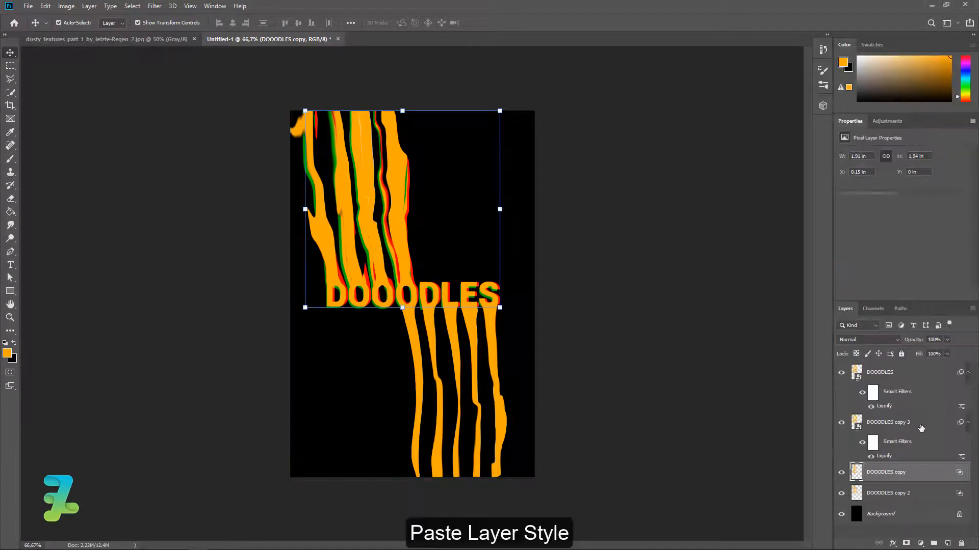
{"action": "right_click", "coordinate": [918, 422]}
{"action": "left_click", "coordinate": [832, 386]}
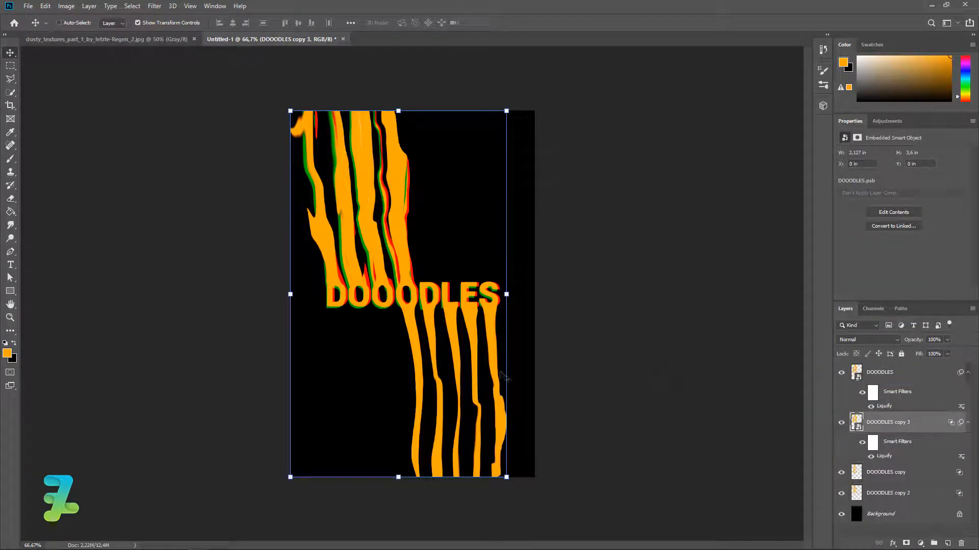
{"action": "left_click_drag", "start_coordinate": [505, 376], "coordinate": [501, 376]}
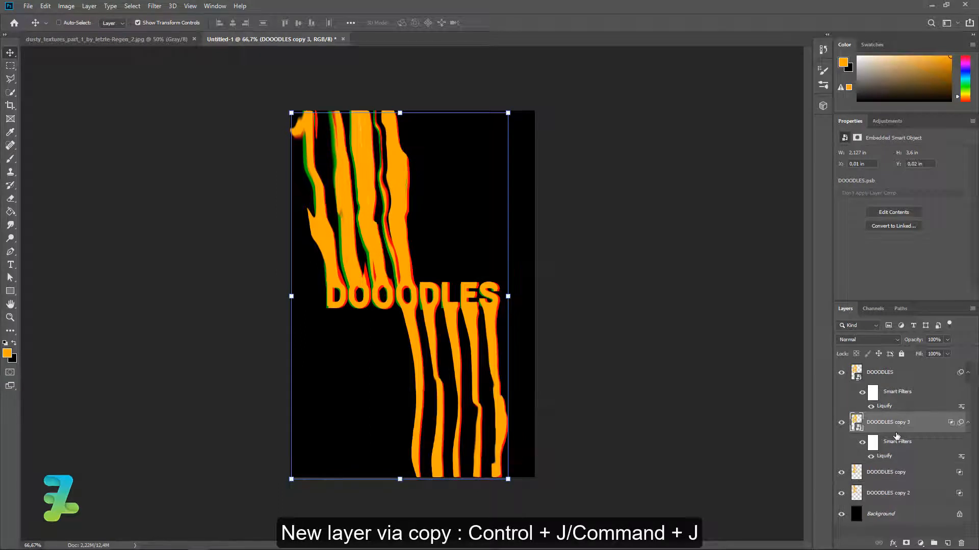
Duplicate the DOOODLES copy 3 layer and place the duplicate directly beneath it
{"action": "key", "text": "ctrl+j"}
{"action": "left_click_drag", "start_coordinate": [897, 426], "coordinate": [897, 509]}
Try pasting the red-offset layer style onto the DOOODLES copy 2 layer, and undo it
{"action": "left_click", "coordinate": [900, 505]}
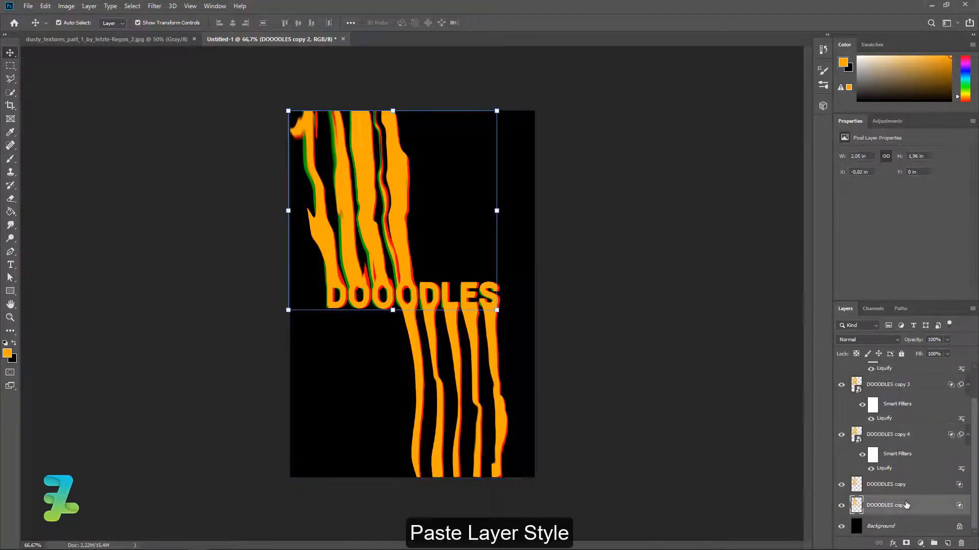
{"action": "right_click", "coordinate": [900, 505]}
{"action": "left_click", "coordinate": [863, 312]}
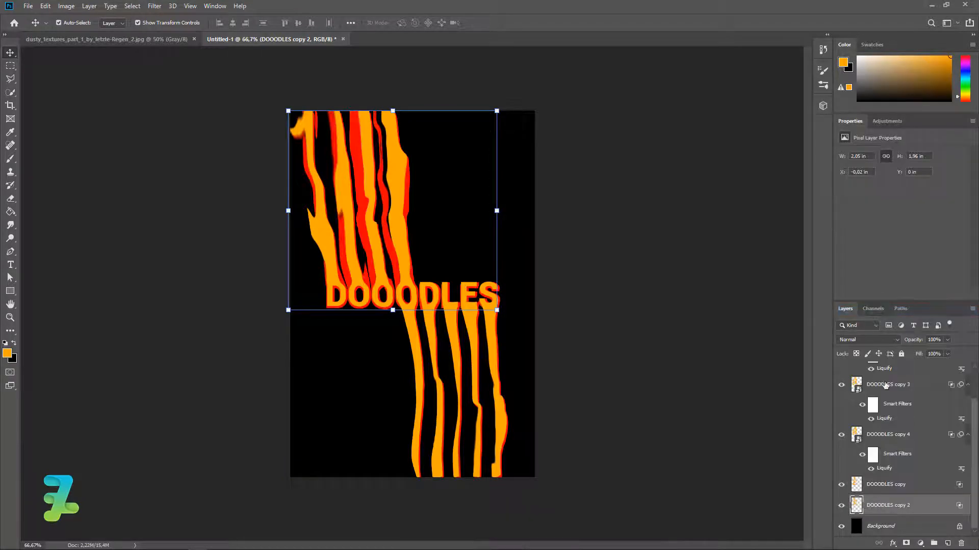
{"action": "right_click", "coordinate": [918, 506]}
{"action": "left_click", "coordinate": [871, 313]}
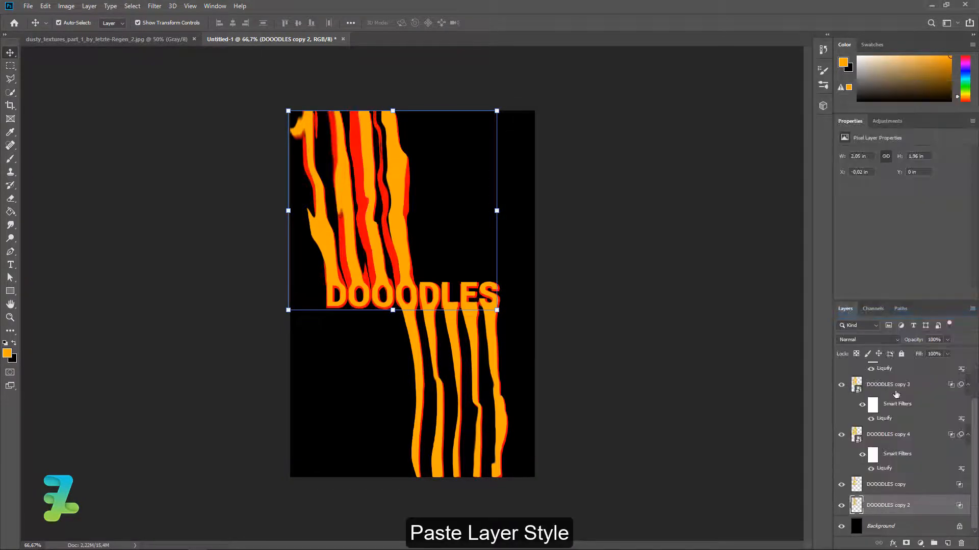
Copy the green-offset layer style from DOOODLES copy 2 and paste it onto DOOODLES copy 4
{"action": "right_click", "coordinate": [897, 508]}
{"action": "left_click", "coordinate": [890, 307]}
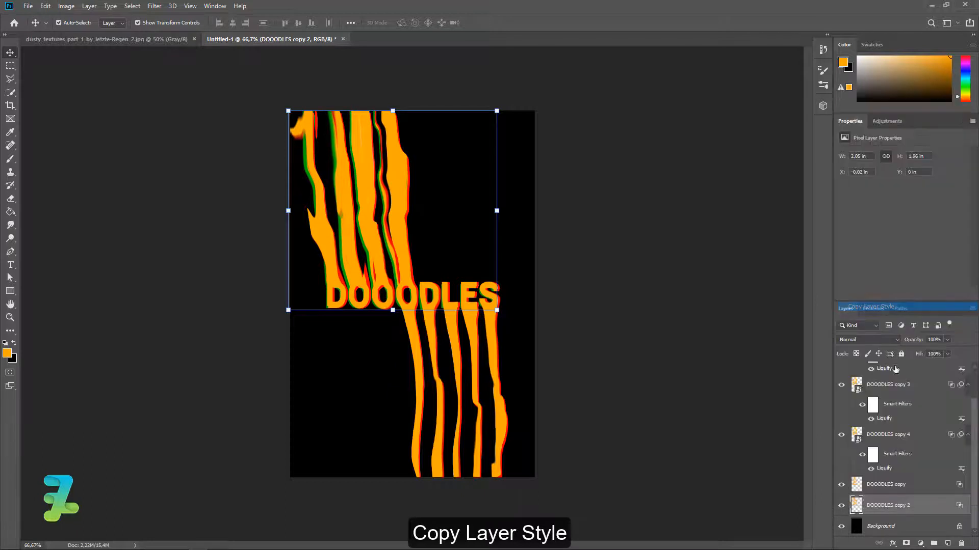
{"action": "left_click", "coordinate": [926, 439]}
{"action": "right_click", "coordinate": [927, 439]}
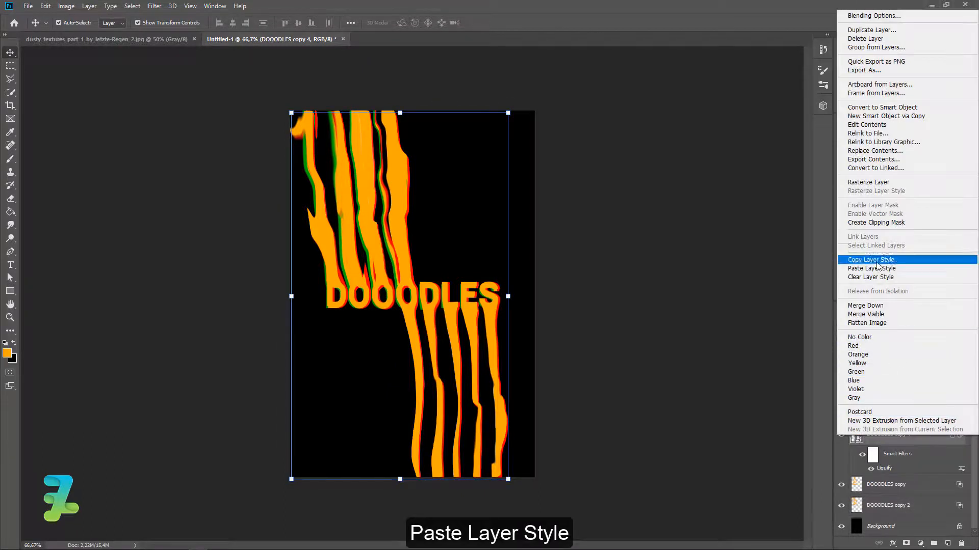
{"action": "left_click", "coordinate": [871, 269]}
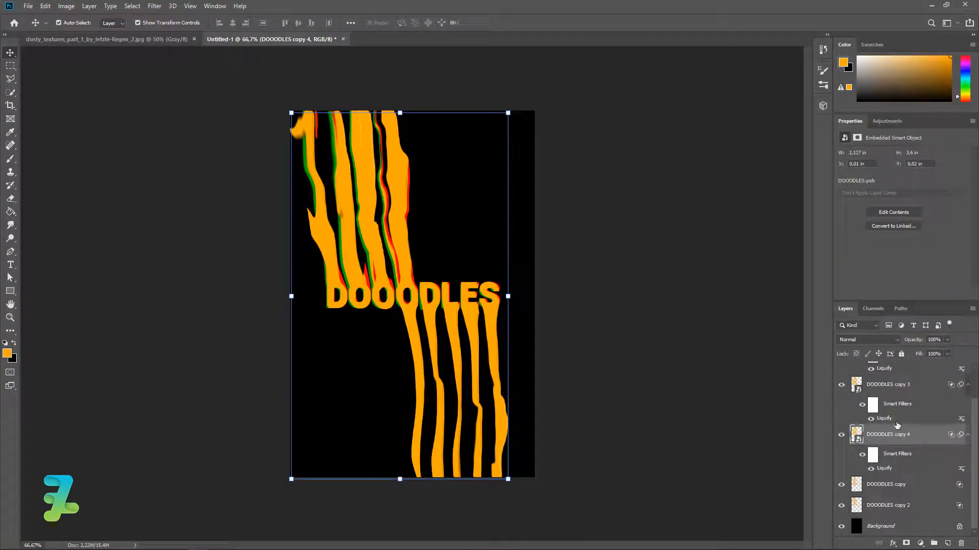
Nudge the DOOODLES copy 4 layer left to X -0,01 in so its green edge offsets the strands
{"action": "key", "text": "Left"}
{"action": "key", "text": "Left"}
{"action": "key", "text": "Left"}
{"action": "key", "text": "Left"}
{"action": "key", "text": "Left"}
{"action": "key", "text": "Left"}
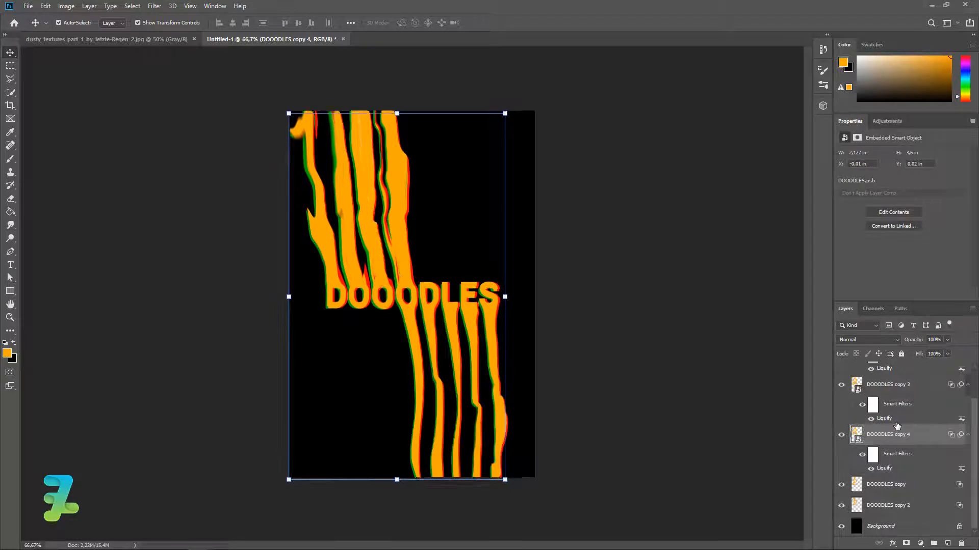
Try shifting the DOOODLES copy 4 layer down to Y 0,06 in, and bring it back up to Y 0,02 in
{"action": "key", "text": "Down"}
{"action": "key", "text": "Down"}
{"action": "key", "text": "Down"}
{"action": "key", "text": "Down"}
{"action": "key", "text": "Down"}
{"action": "key", "text": "Down"}
{"action": "key", "text": "Down"}
{"action": "key", "text": "Down"}
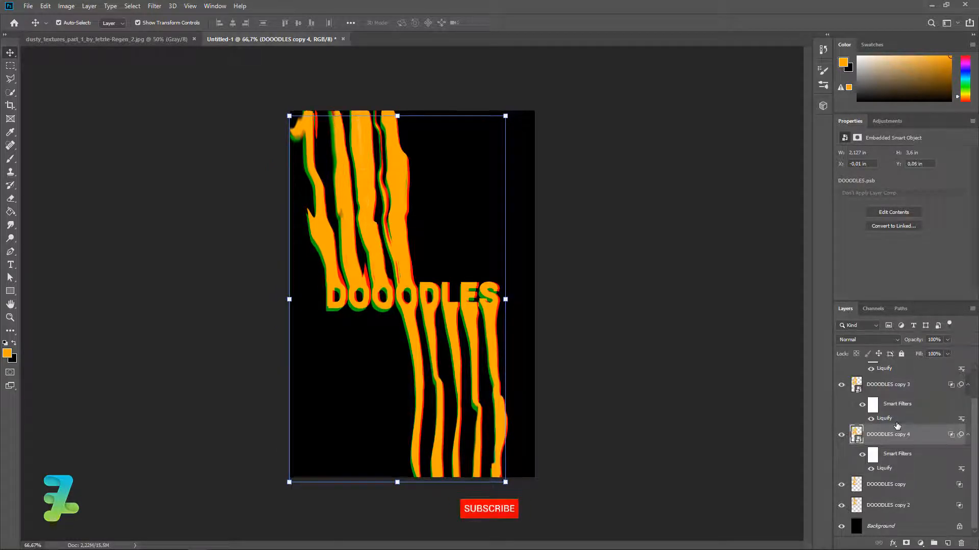
{"action": "key", "text": "Up"}
{"action": "key", "text": "Up"}
{"action": "key", "text": "Up"}
{"action": "key", "text": "Up"}
{"action": "key", "text": "Up"}
{"action": "key", "text": "Up"}
{"action": "key", "text": "Up"}
{"action": "key", "text": "Up"}
{"action": "key", "text": "Up"}
{"action": "key", "text": "Up"}
{"action": "key", "text": "Up"}
{"action": "key", "text": "Up"}
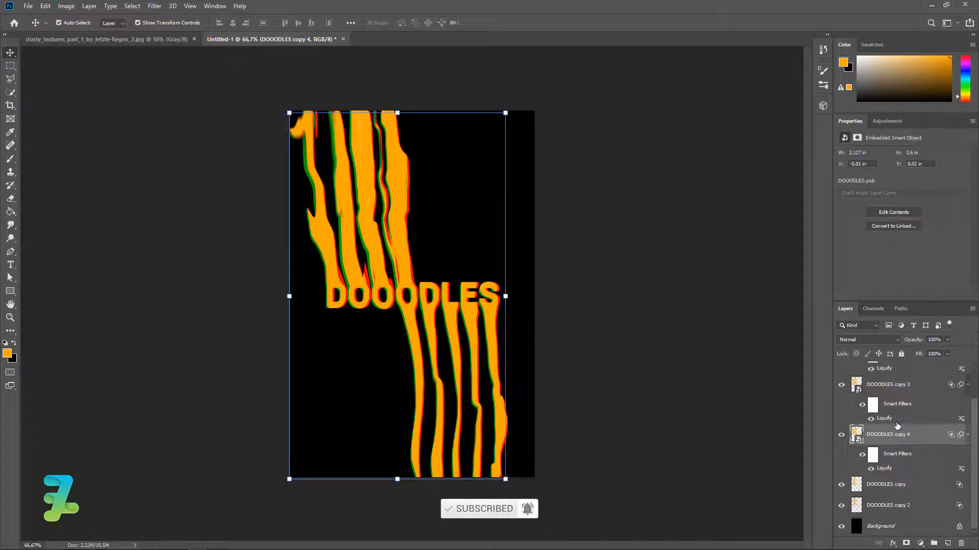
Fine-tune the horizontal offset of DOOODLES copy 4 by single pixels around X -0,01 in, and deselect the layer
{"action": "key", "text": "Left"}
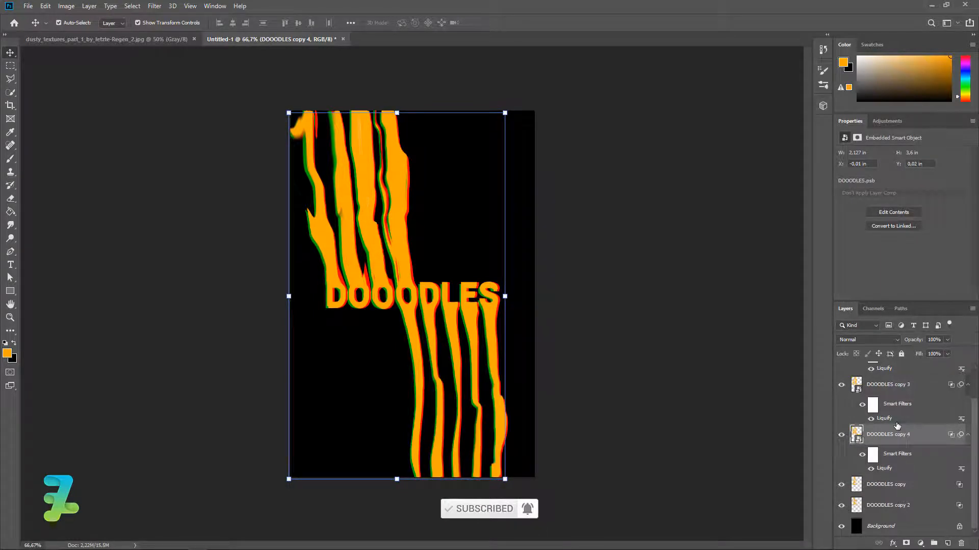
{"action": "key", "text": "Right"}
{"action": "key", "text": "Left"}
{"action": "key", "text": "Left"}
{"action": "key", "text": "Right"}
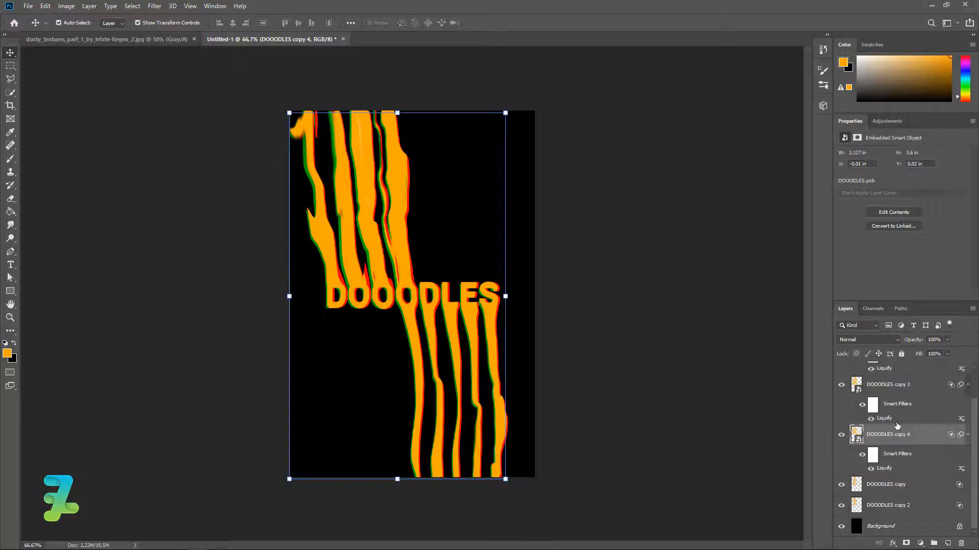
{"action": "key", "text": "Left"}
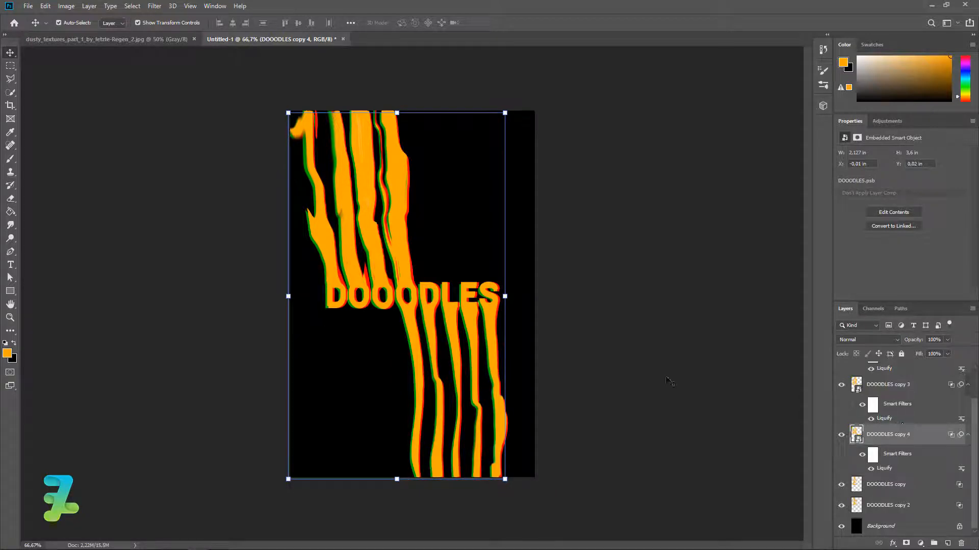
{"action": "left_click", "coordinate": [663, 373]}
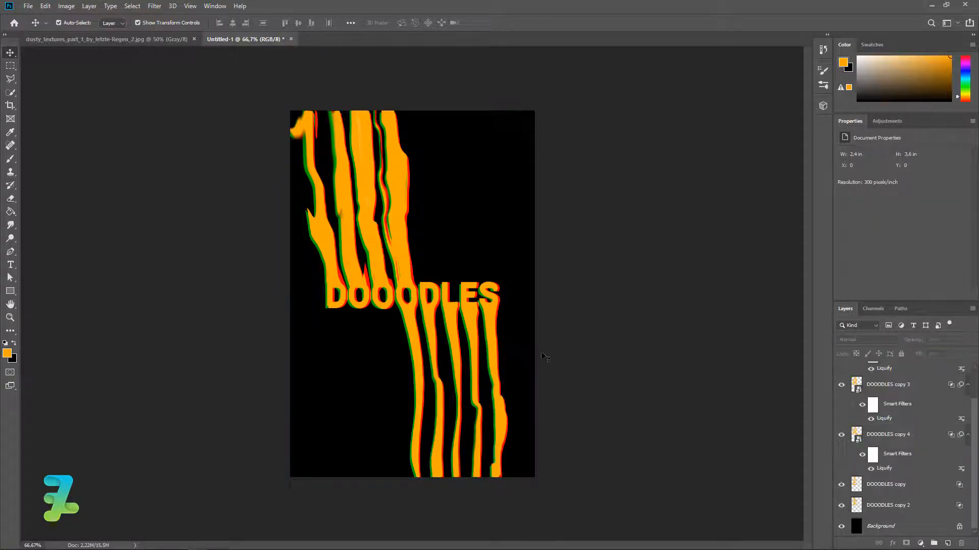
Float the dusty texture image in its own window, copy it onto the poster as the topmost layer, and close the texture file
{"action": "left_click", "coordinate": [131, 39]}
{"action": "right_click", "coordinate": [131, 41]}
{"action": "left_click", "coordinate": [161, 88]}
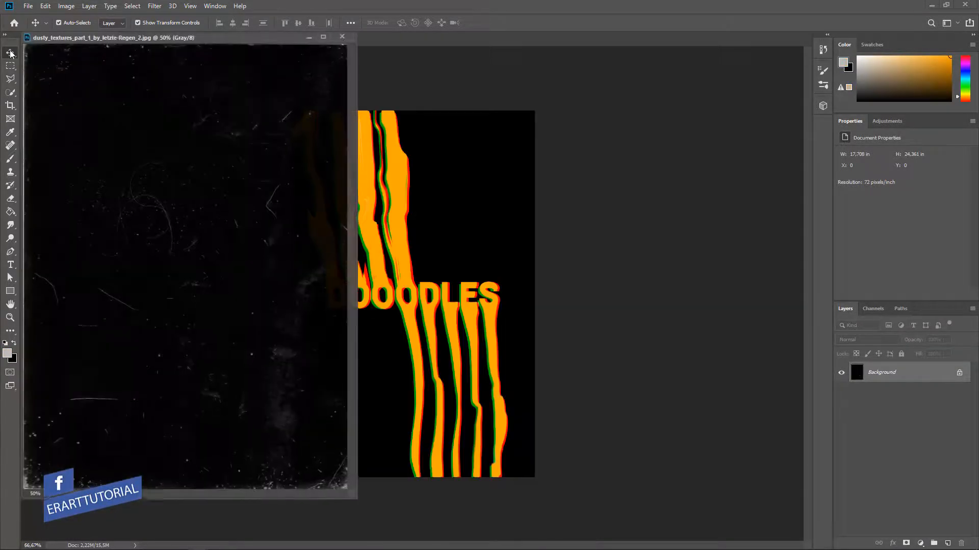
{"action": "left_click_drag", "start_coordinate": [197, 99], "coordinate": [421, 228]}
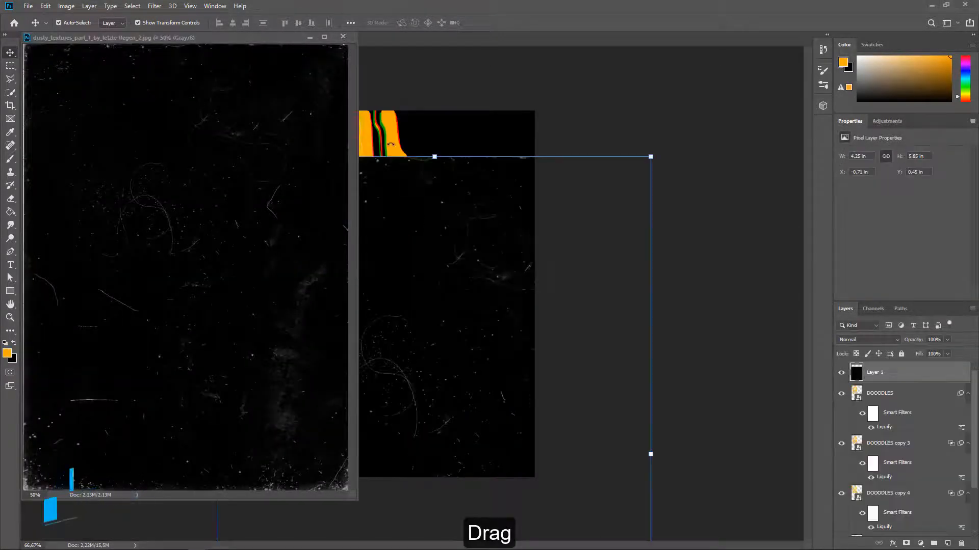
{"action": "left_click", "coordinate": [342, 37]}
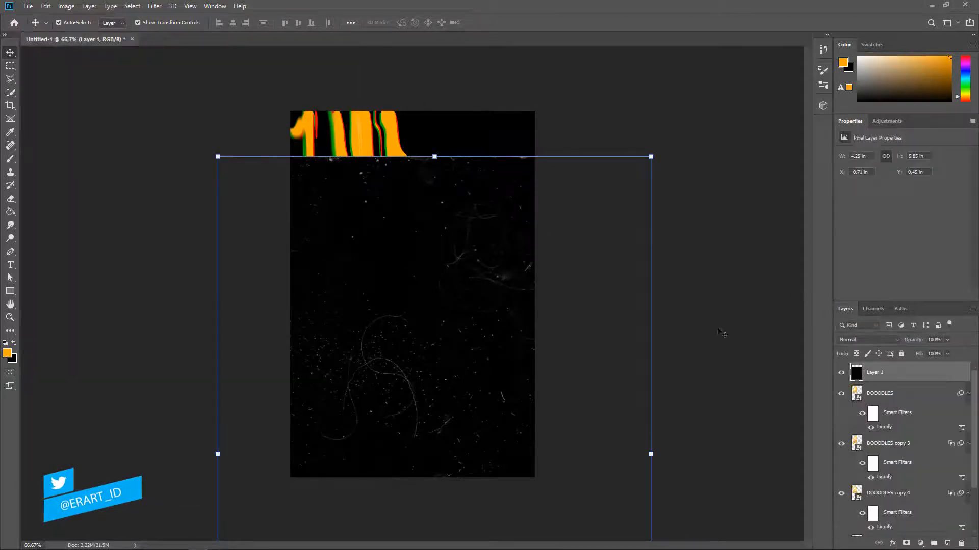
Move the dusty texture over the whole poster and set its blend mode to Screen
{"action": "left_click_drag", "start_coordinate": [465, 256], "coordinate": [438, 168]}
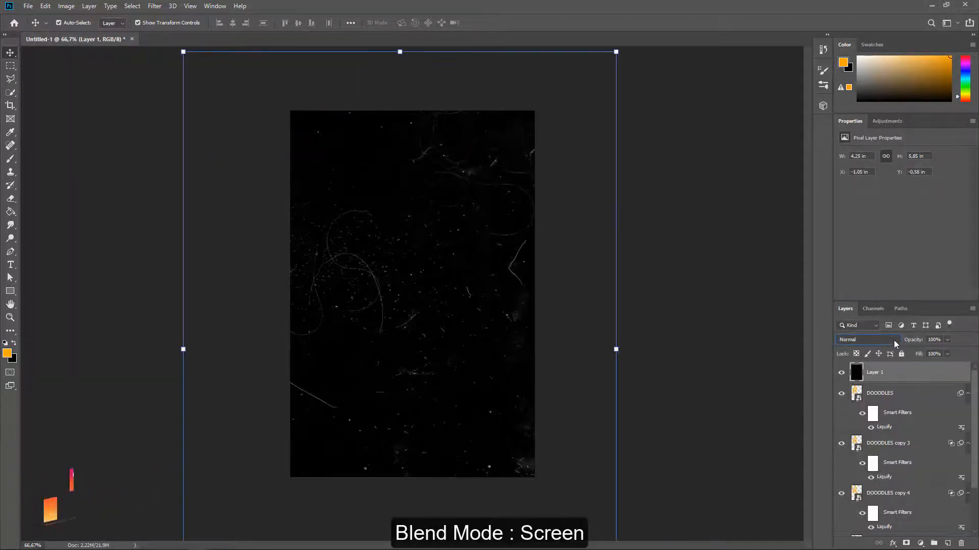
{"action": "left_click", "coordinate": [896, 340]}
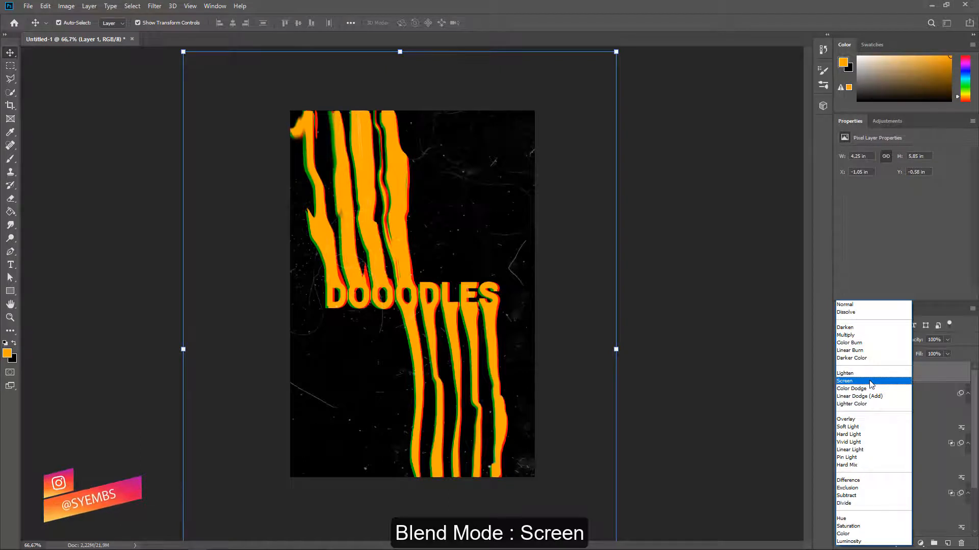
{"action": "left_click", "coordinate": [870, 382]}
Scale the dusty texture layer to about 62,79% and centre it so it still covers the whole poster
{"action": "left_click_drag", "start_coordinate": [614, 51], "coordinate": [538, 164]}
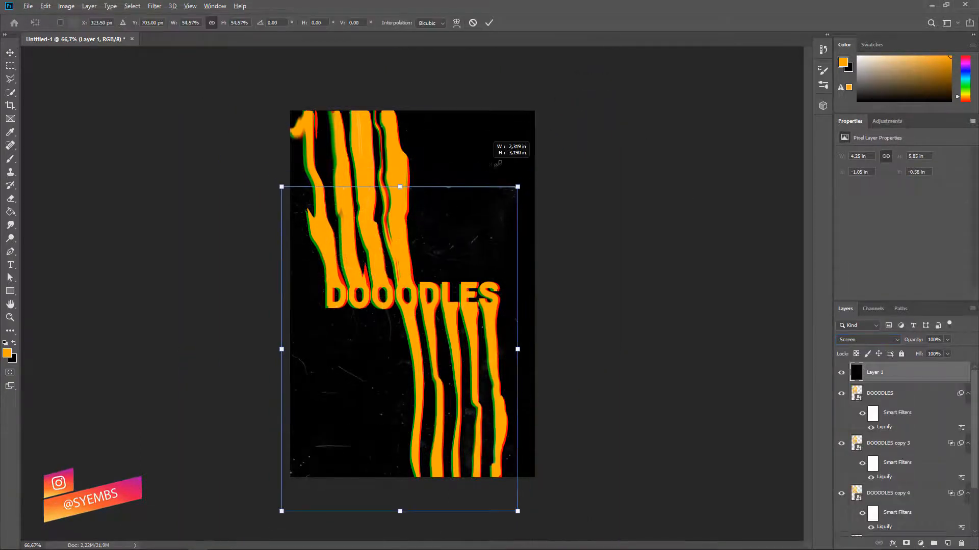
{"action": "left_click_drag", "start_coordinate": [468, 238], "coordinate": [480, 186]}
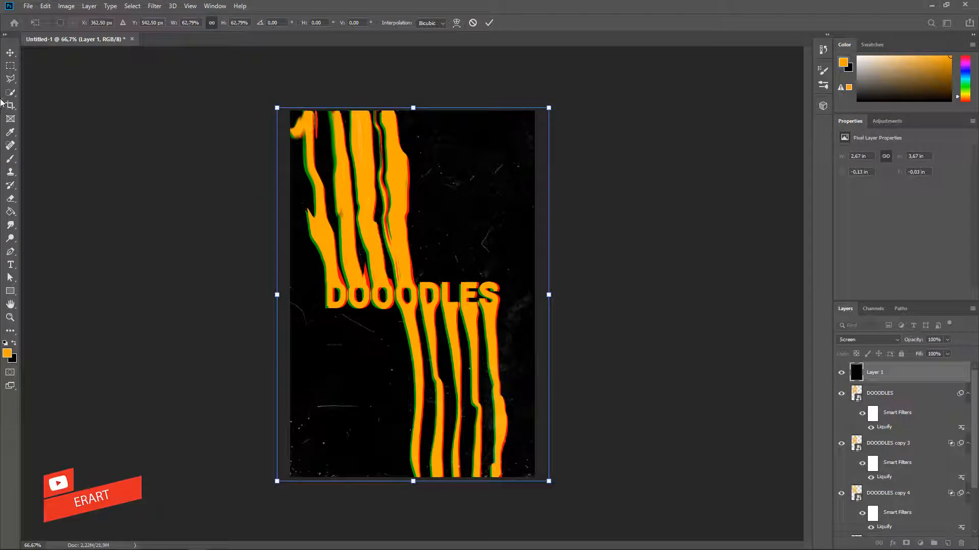
{"action": "left_click", "coordinate": [6, 52]}
{"action": "left_click", "coordinate": [700, 317]}
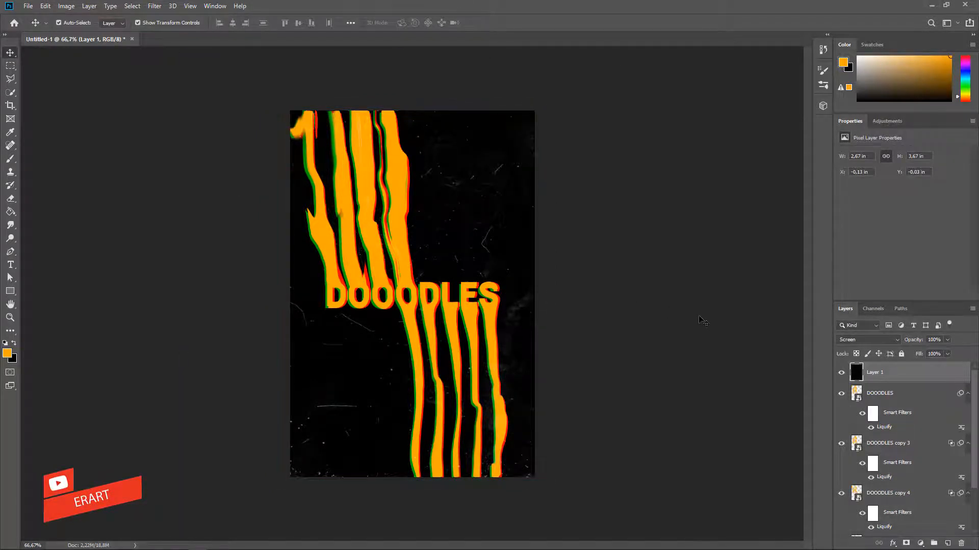
Create a new empty layer directly above the Background layer
{"action": "scroll", "coordinate": [897, 433], "scroll_direction": "down", "scroll_amount": 3}
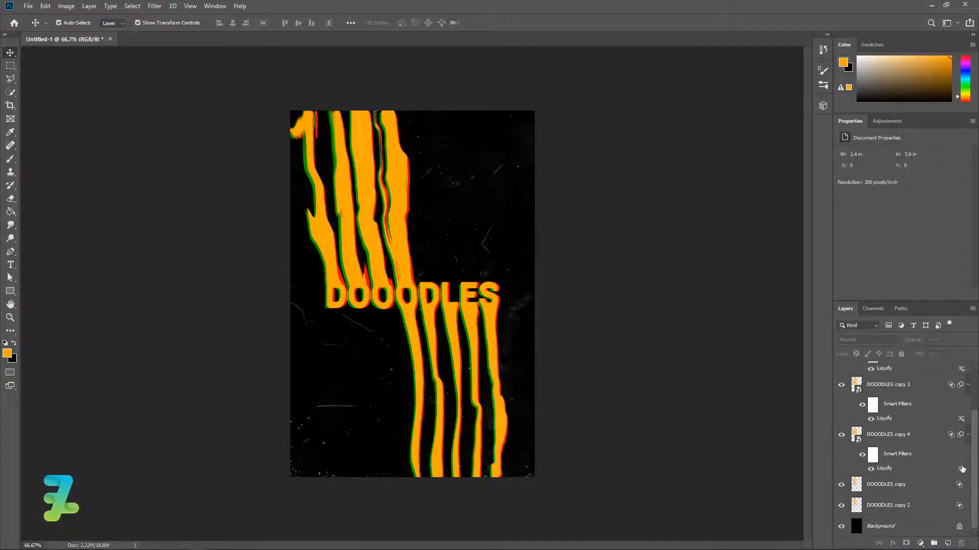
{"action": "left_click", "coordinate": [944, 535]}
{"action": "left_click", "coordinate": [947, 544]}
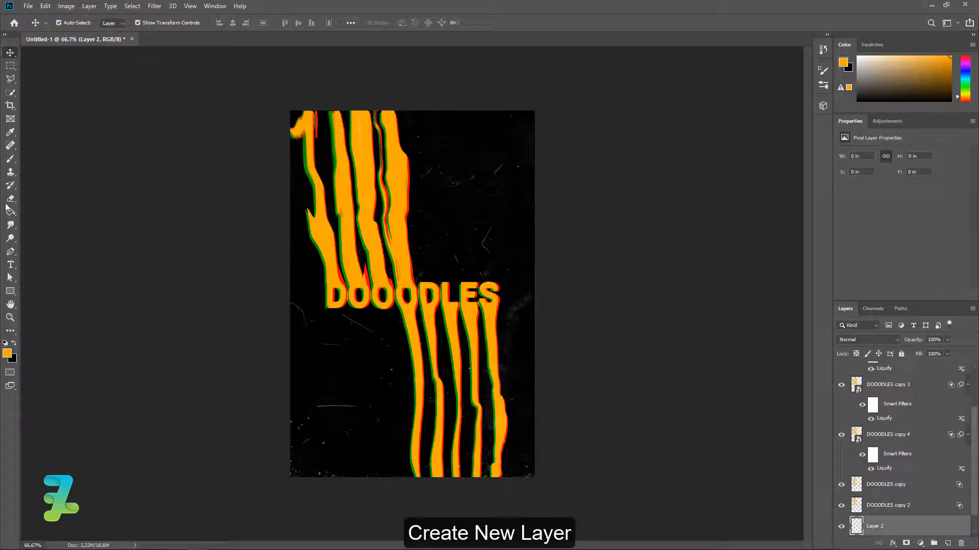
Paint a soft orange glow behind the DOOODLES lettering on Layer 2 with a 700 px brush at 35% opacity and 56% flow
{"action": "left_click", "coordinate": [11, 159]}
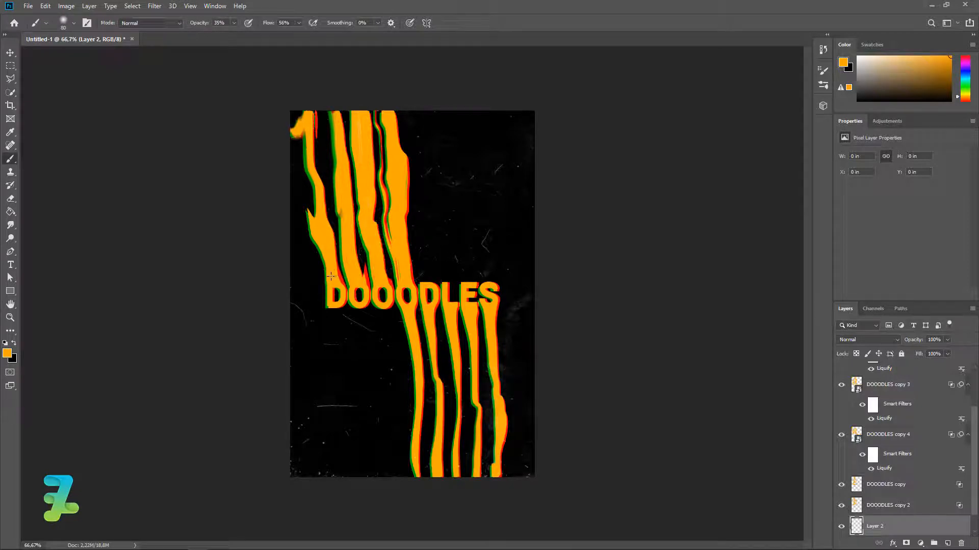
{"action": "left_click", "coordinate": [306, 309]}
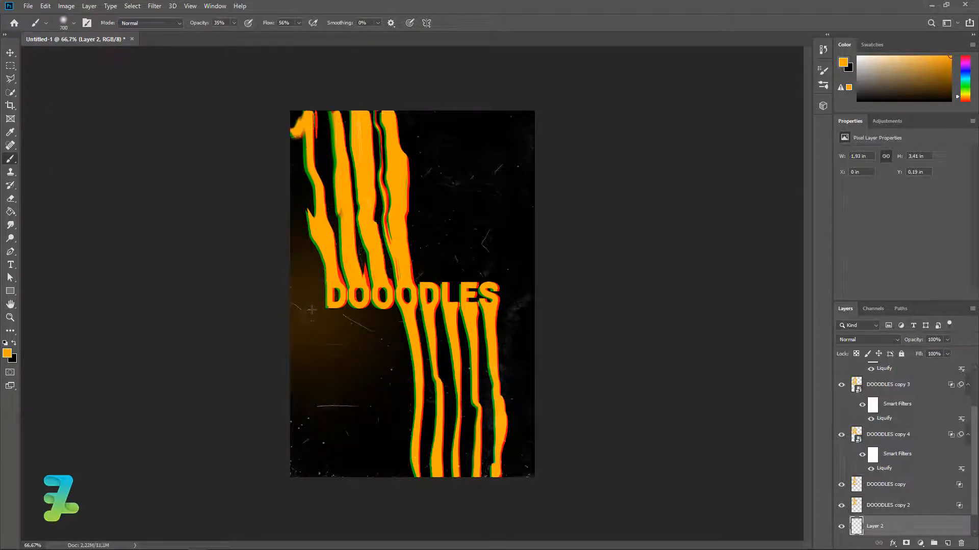
{"action": "key", "text": "ctrl+z"}
{"action": "left_click", "coordinate": [325, 286]}
{"action": "left_click", "coordinate": [358, 291]}
{"action": "left_click", "coordinate": [484, 292]}
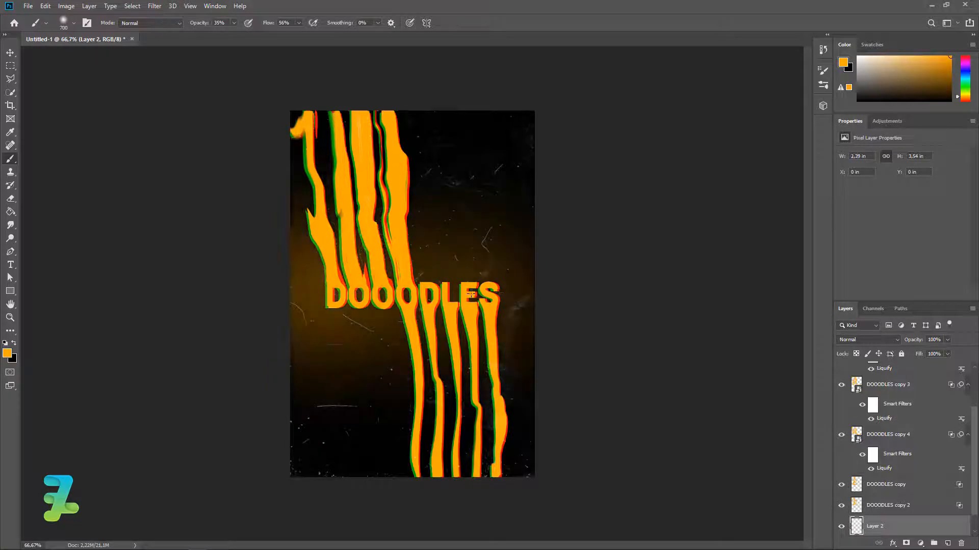
{"action": "left_click", "coordinate": [434, 296]}
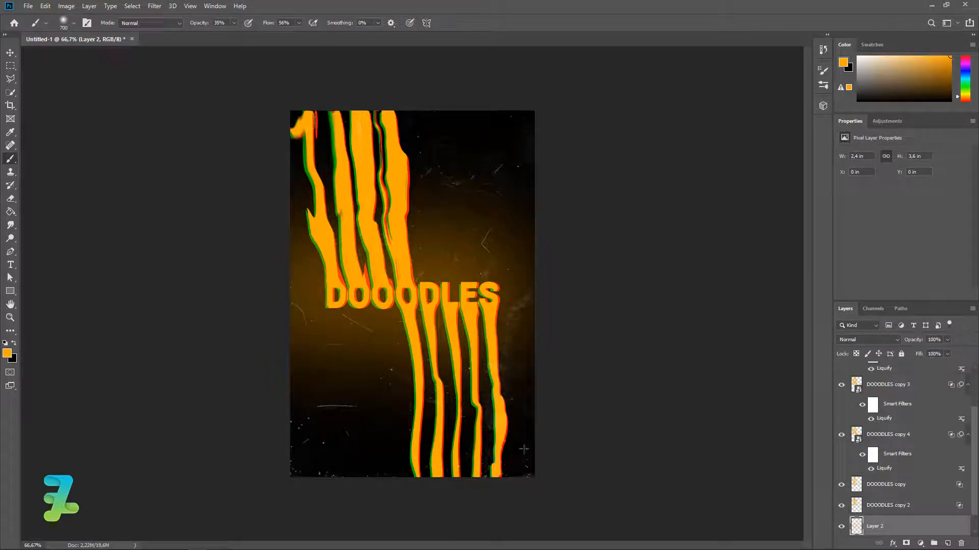
Add faint orange glow behind the lower strands on Layer 2, undoing the misplaced dabs
{"action": "left_click", "coordinate": [261, 500]}
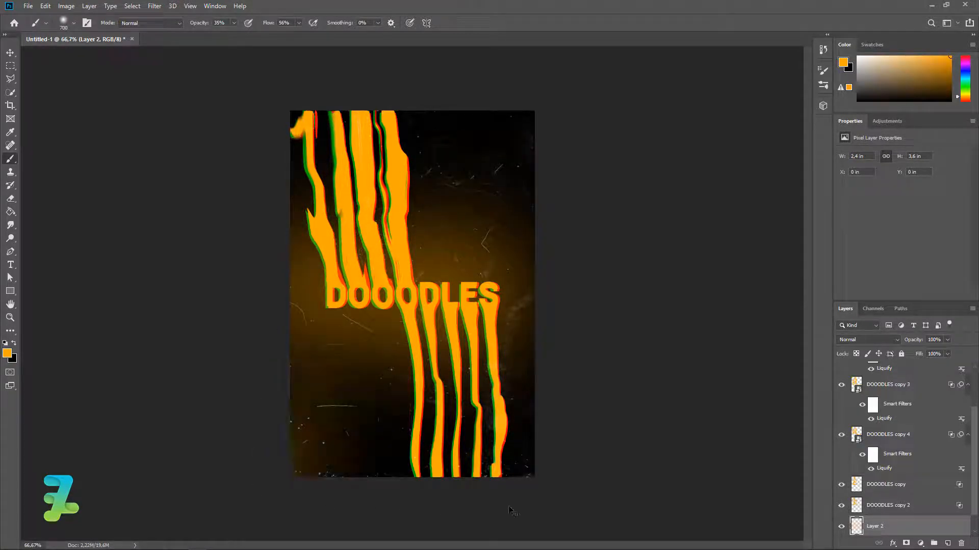
{"action": "key", "text": "ctrl+z"}
{"action": "left_click", "coordinate": [422, 430]}
{"action": "key", "text": "ctrl+z"}
{"action": "left_click", "coordinate": [447, 399]}
{"action": "left_click", "coordinate": [467, 476]}
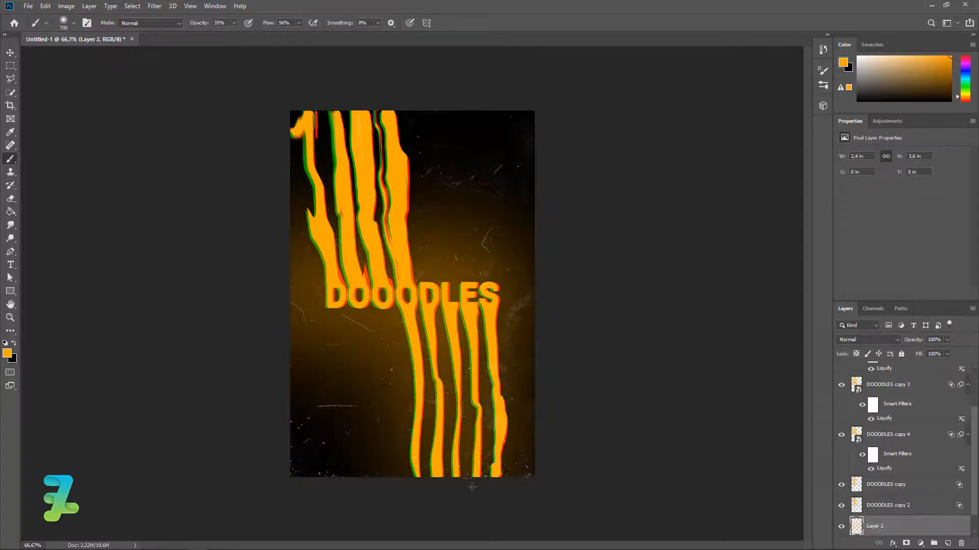
Add a touch more orange glow behind the upper strands on Layer 2 and lower the layer's opacity to 48%
{"action": "left_click", "coordinate": [346, 173]}
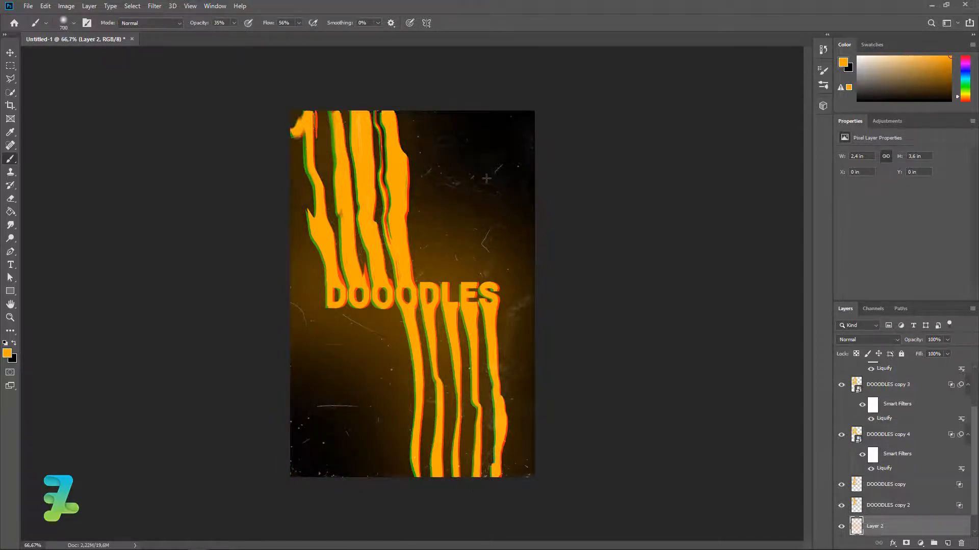
{"action": "left_click", "coordinate": [947, 339]}
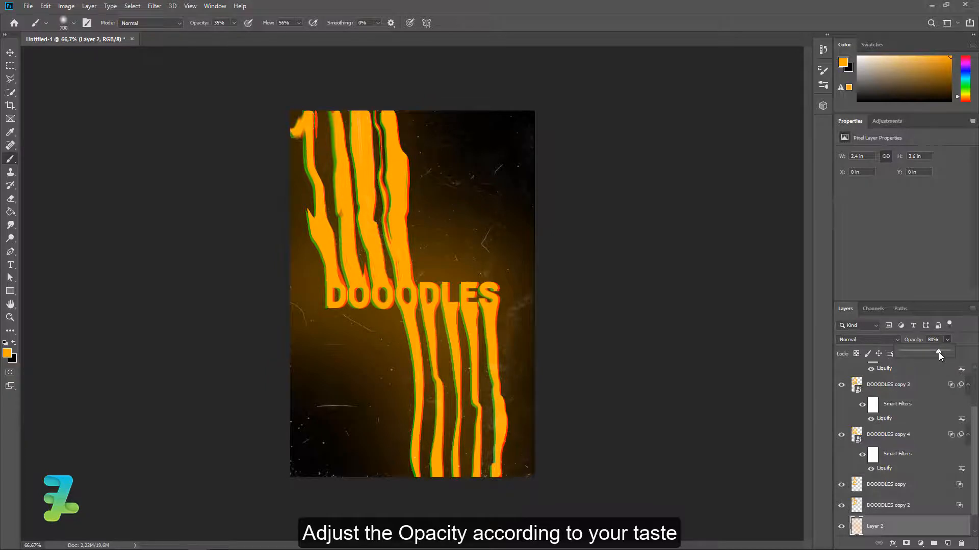
{"action": "left_click_drag", "start_coordinate": [938, 353], "coordinate": [914, 353]}
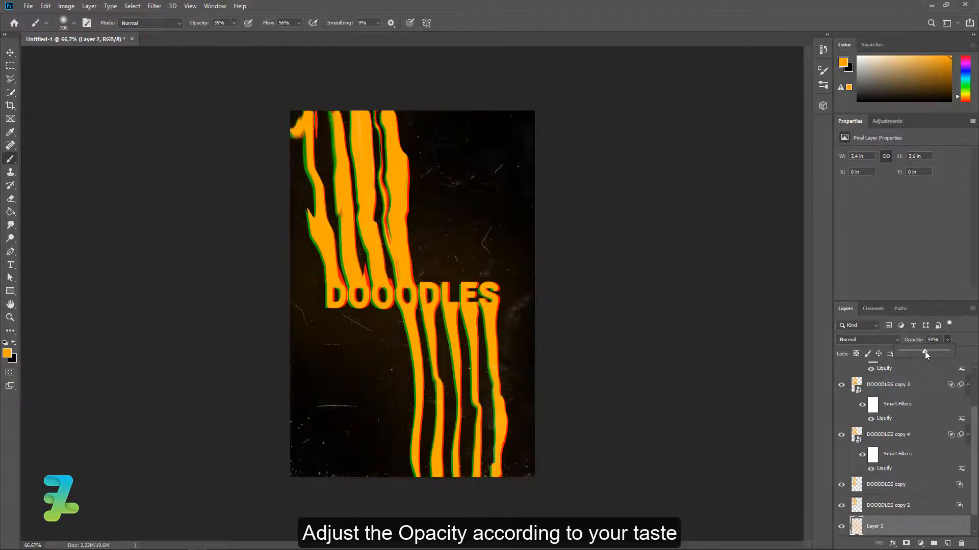
{"action": "left_click_drag", "start_coordinate": [916, 351], "coordinate": [923, 351]}
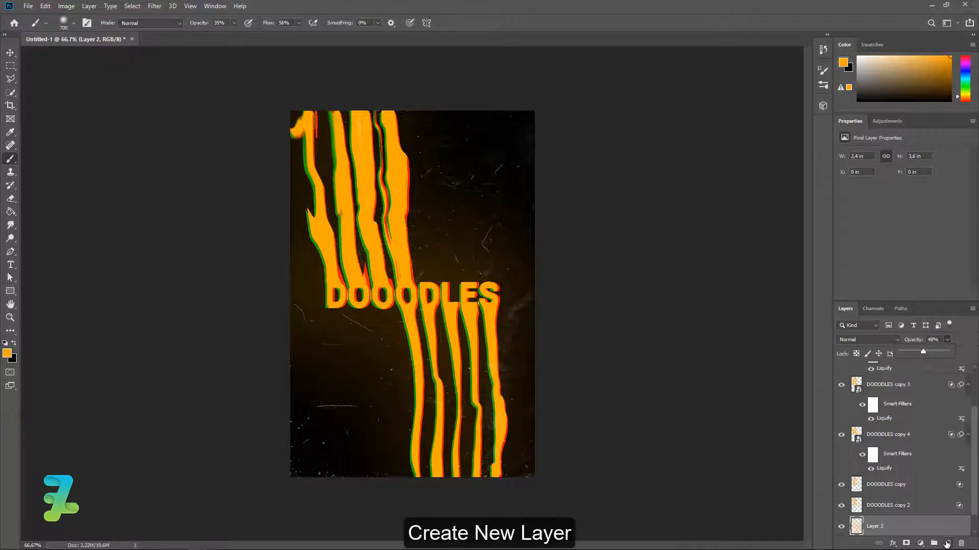
Create a new layer above Layer 2 and set the brush's foreground colour to the bright green 45c104, based on the strands' green edge
{"action": "left_click", "coordinate": [947, 543]}
{"action": "left_click", "coordinate": [7, 354]}
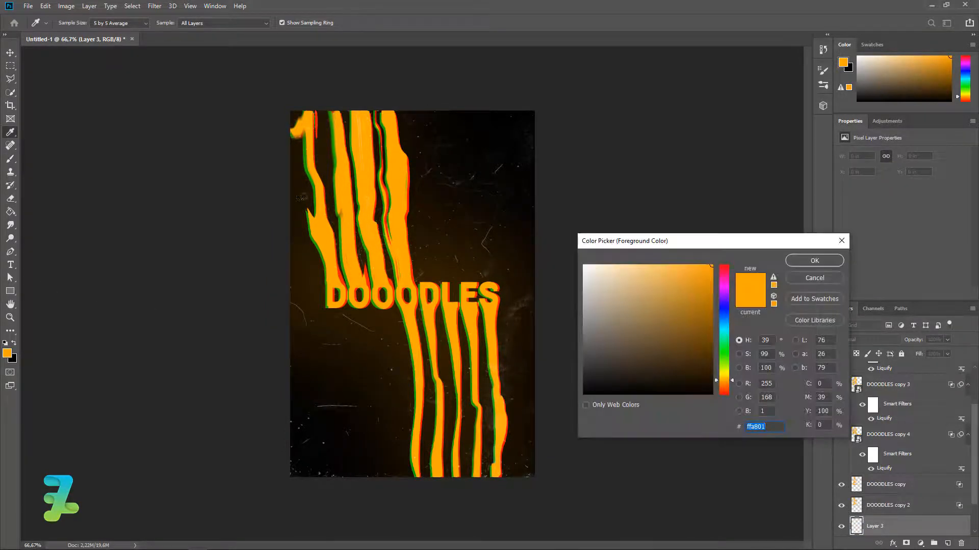
{"action": "left_click", "coordinate": [307, 220]}
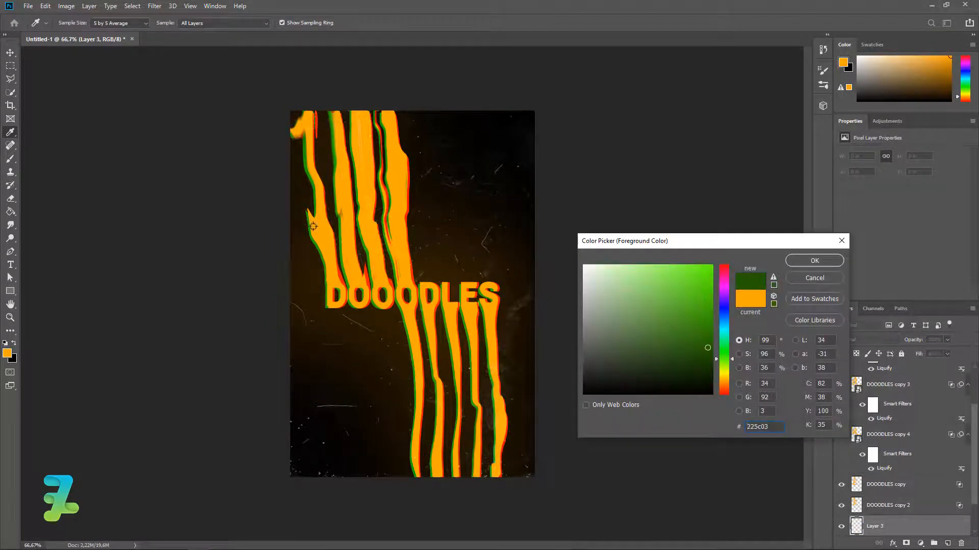
{"action": "left_click", "coordinate": [710, 296]}
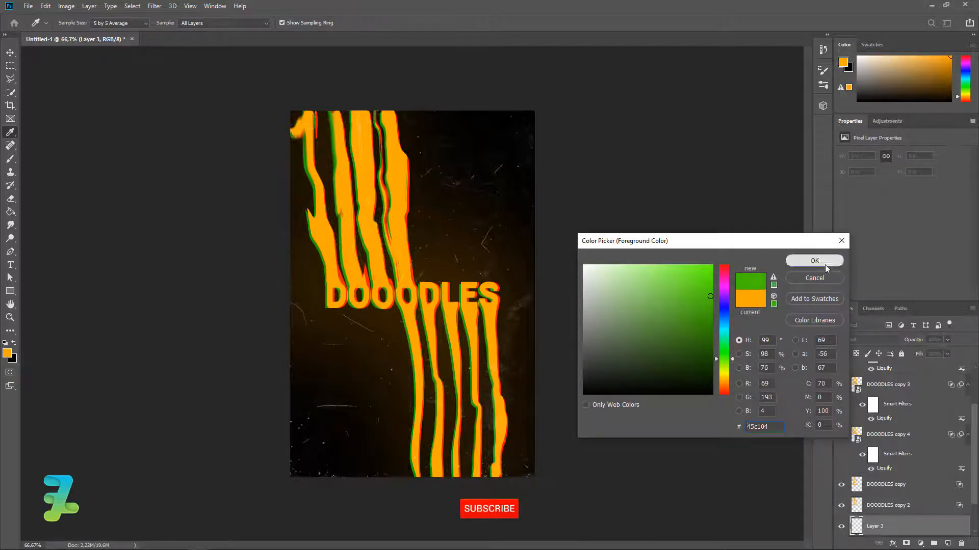
{"action": "left_click", "coordinate": [814, 261]}
{"action": "key", "text": "b"}
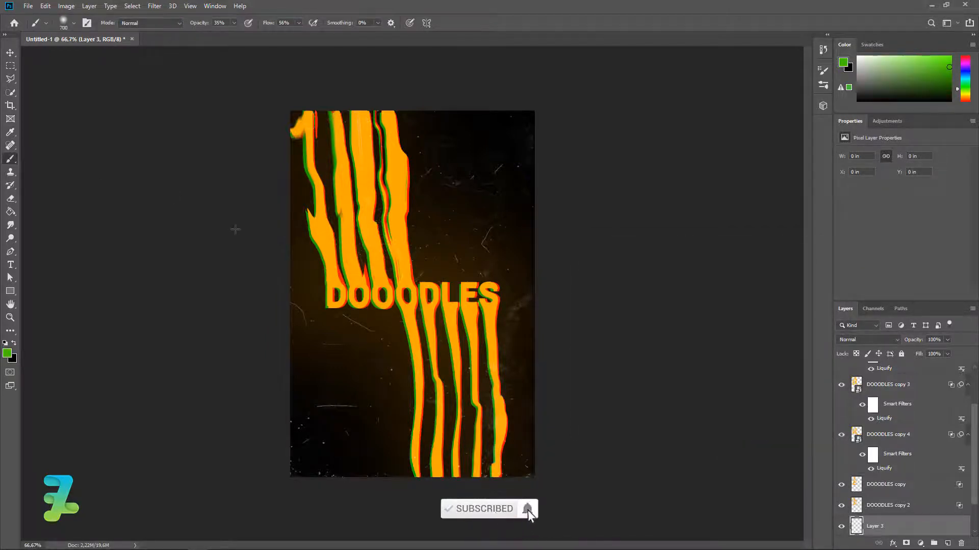
{"action": "left_click", "coordinate": [235, 229]}
{"action": "key", "text": "ctrl+z"}
{"action": "left_click", "coordinate": [293, 128]}
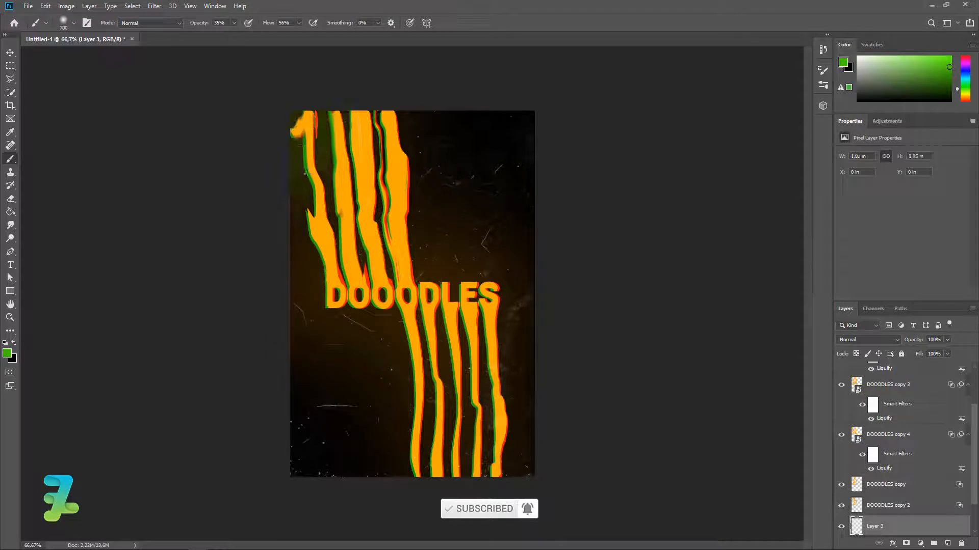
{"action": "key", "text": "ctrl+z"}
Paint a soft green glow behind the upper and lower strands on Layer 3 with a 400 px brush, and reduce the layer's opacity to about 25%
{"action": "key", "text": "bracketleft"}
{"action": "mouse_move", "coordinate": [303, 147]}
{"action": "left_mouse_down"}
{"action": "mouse_move", "coordinate": [331, 290]}
{"action": "mouse_move", "coordinate": [386, 287]}
{"action": "mouse_move", "coordinate": [364, 197]}
{"action": "mouse_move", "coordinate": [370, 170]}
{"action": "left_mouse_up"}
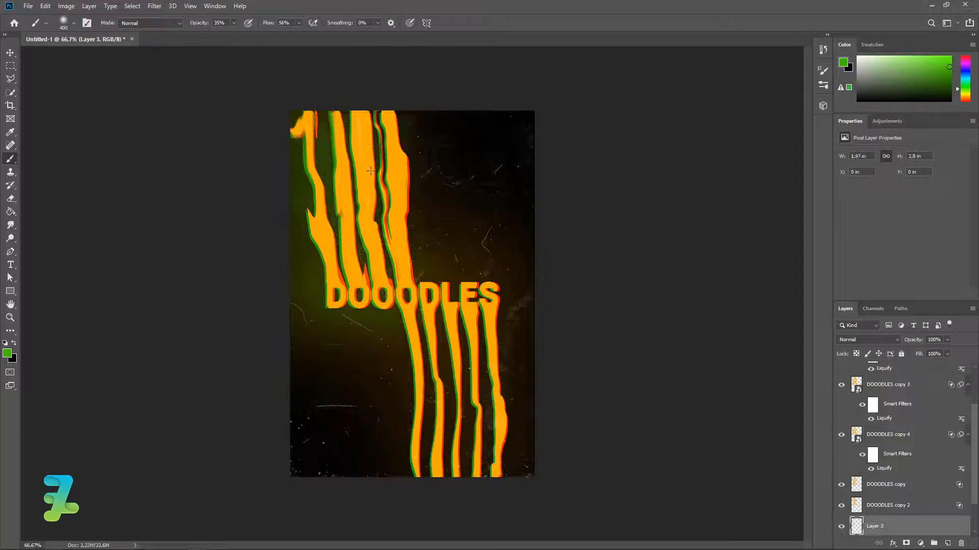
{"action": "left_click_drag", "start_coordinate": [413, 345], "coordinate": [426, 447]}
{"action": "left_click_drag", "start_coordinate": [440, 365], "coordinate": [467, 415]}
{"action": "left_click_drag", "start_coordinate": [473, 350], "coordinate": [507, 443]}
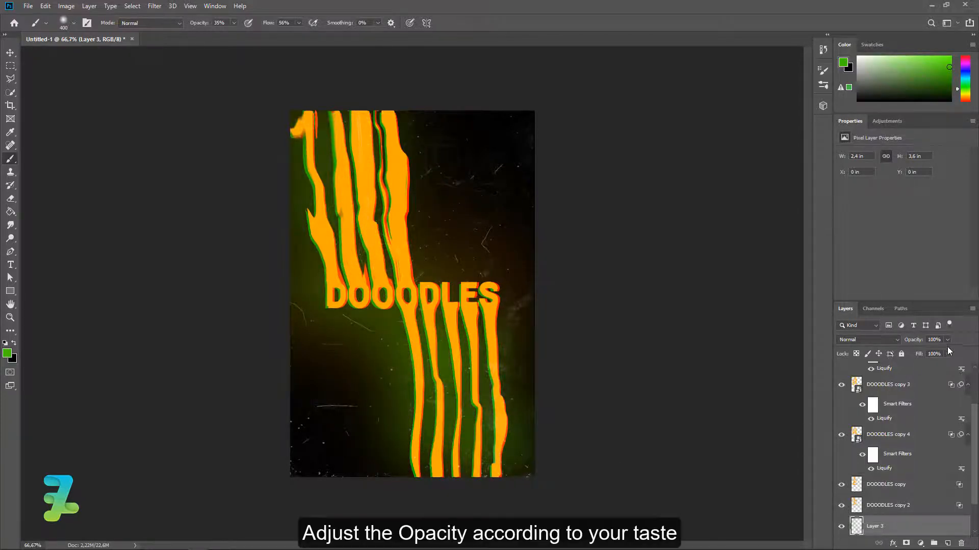
{"action": "left_click_drag", "start_coordinate": [941, 352], "coordinate": [913, 353]}
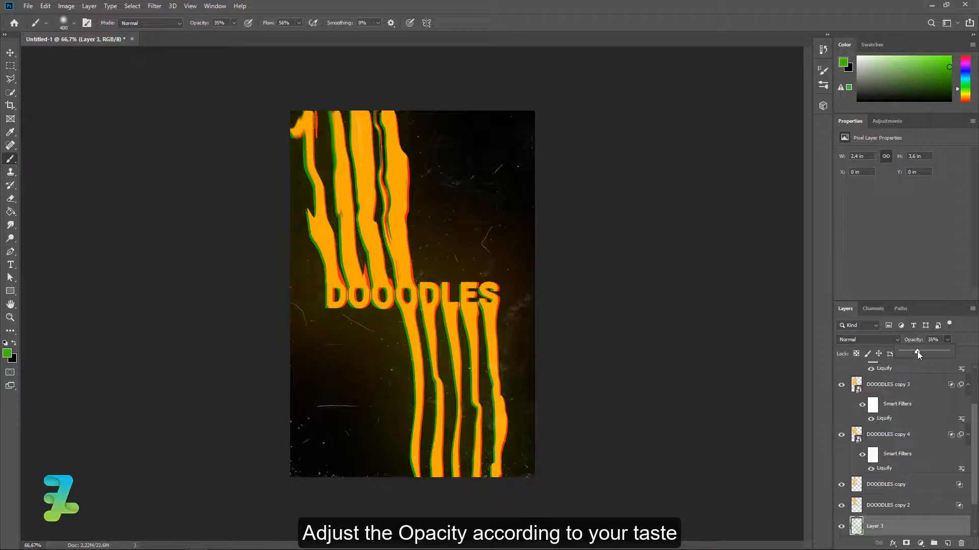
Create a new layer above Layer 3 and set the brush's foreground colour to the bright red ff2509, based on the strands' red edge
{"action": "left_click", "coordinate": [947, 543]}
{"action": "left_click", "coordinate": [7, 353]}
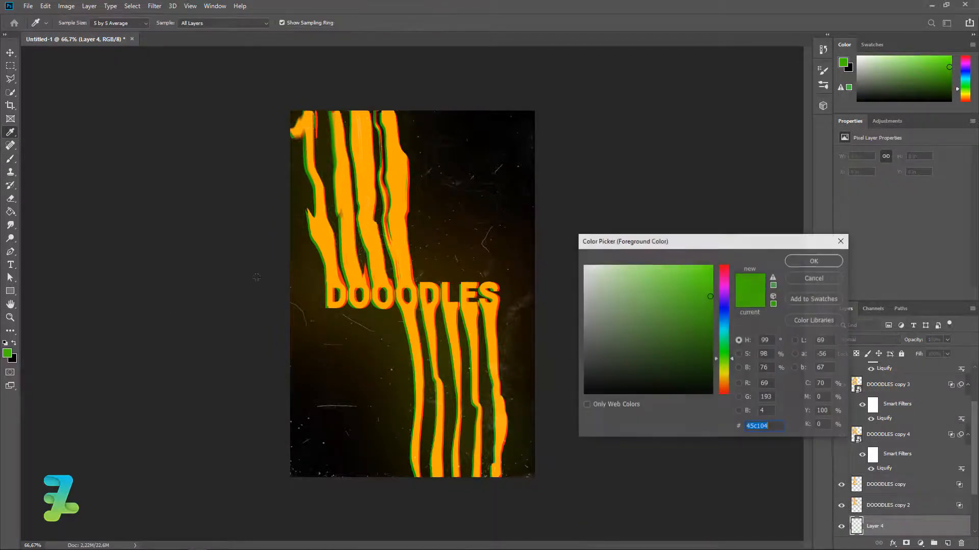
{"action": "left_click", "coordinate": [407, 191]}
{"action": "left_click", "coordinate": [409, 192]}
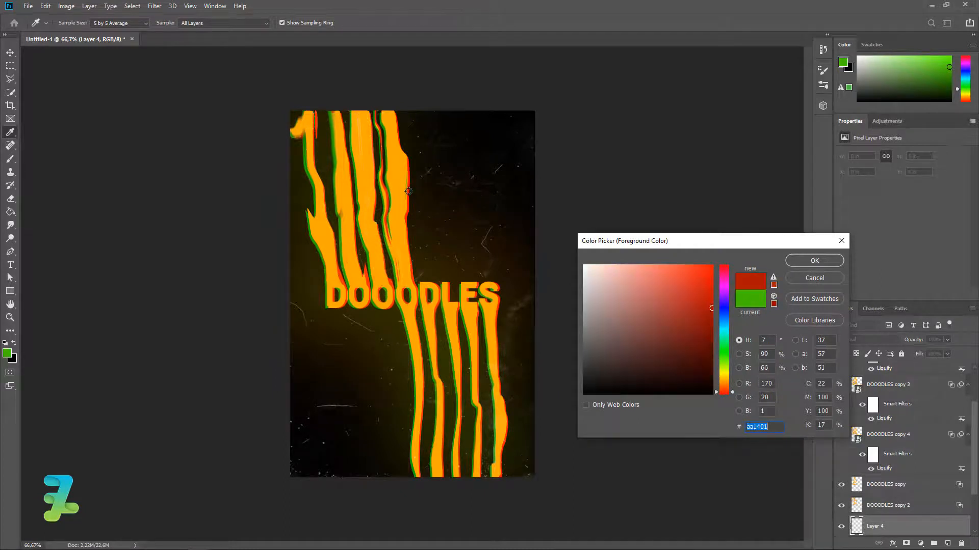
{"action": "left_click", "coordinate": [712, 286]}
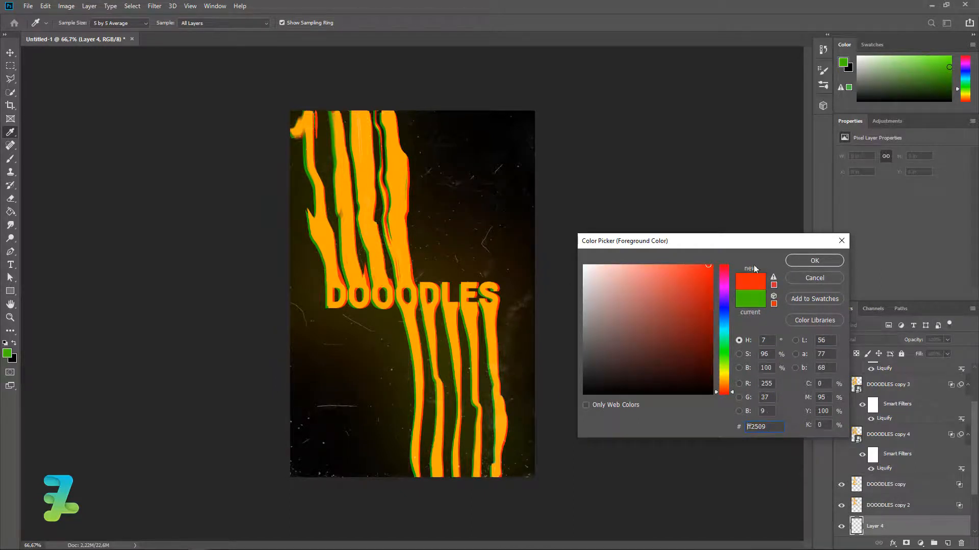
{"action": "left_click", "coordinate": [815, 260]}
{"action": "key", "text": "b"}
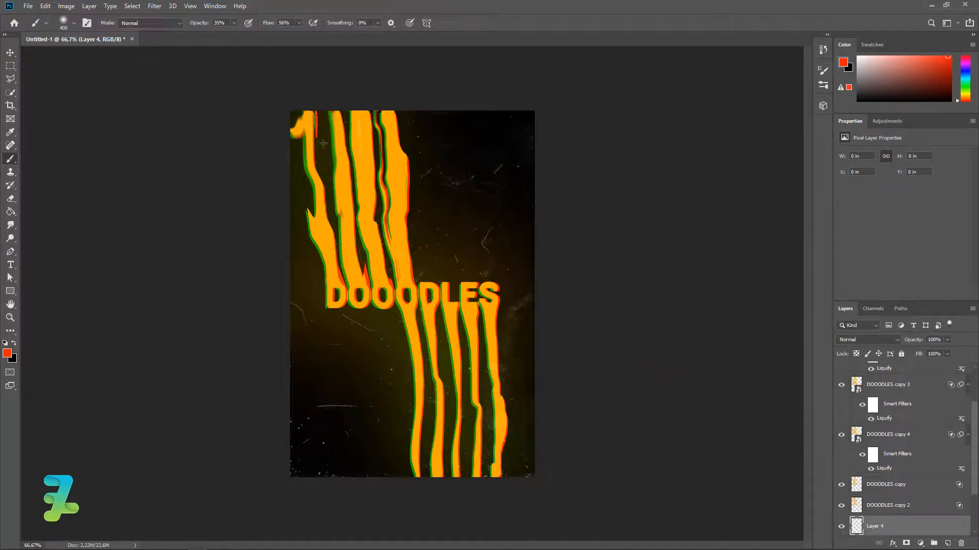
Paint a soft red glow behind the upper and lower strands on Layer 4 with the 400 px brush, and lower the layer's opacity to 5%
{"action": "mouse_move", "coordinate": [323, 144]}
{"action": "left_mouse_down"}
{"action": "mouse_move", "coordinate": [352, 228]}
{"action": "mouse_move", "coordinate": [379, 265]}
{"action": "mouse_move", "coordinate": [426, 275]}
{"action": "mouse_move", "coordinate": [396, 128]}
{"action": "left_mouse_up"}
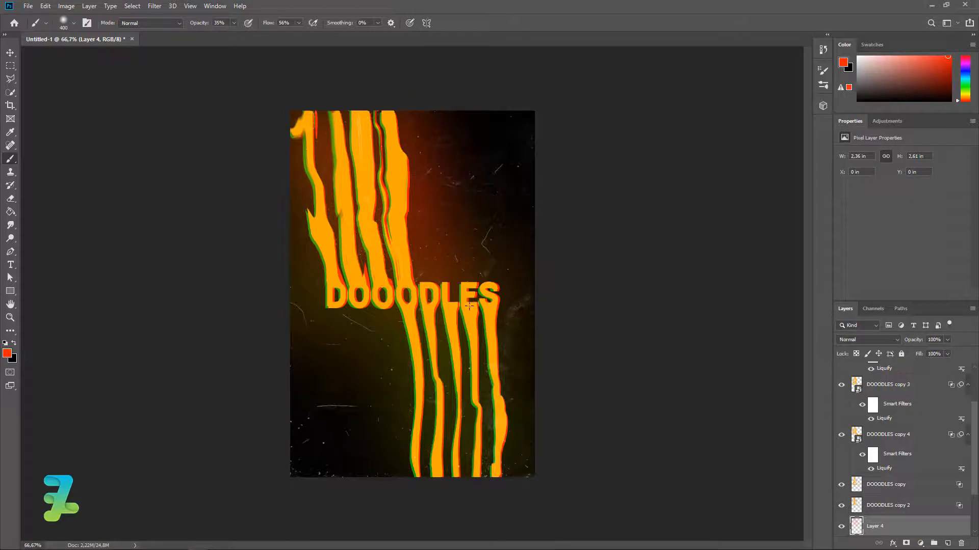
{"action": "mouse_move", "coordinate": [436, 322]}
{"action": "left_mouse_down"}
{"action": "mouse_move", "coordinate": [455, 429]}
{"action": "mouse_move", "coordinate": [477, 396]}
{"action": "mouse_move", "coordinate": [492, 322]}
{"action": "mouse_move", "coordinate": [506, 381]}
{"action": "mouse_move", "coordinate": [492, 471]}
{"action": "left_mouse_up"}
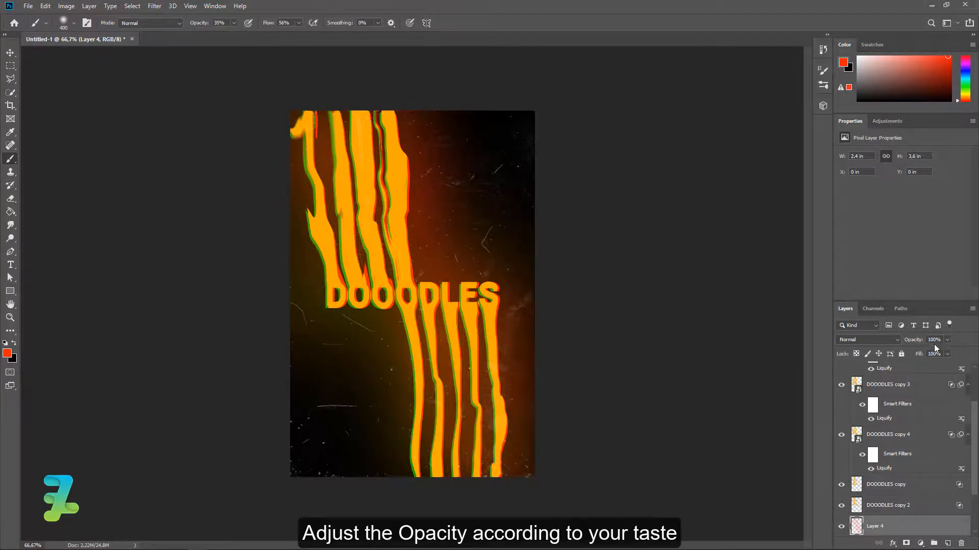
{"action": "left_click_drag", "start_coordinate": [907, 355], "coordinate": [907, 355]}
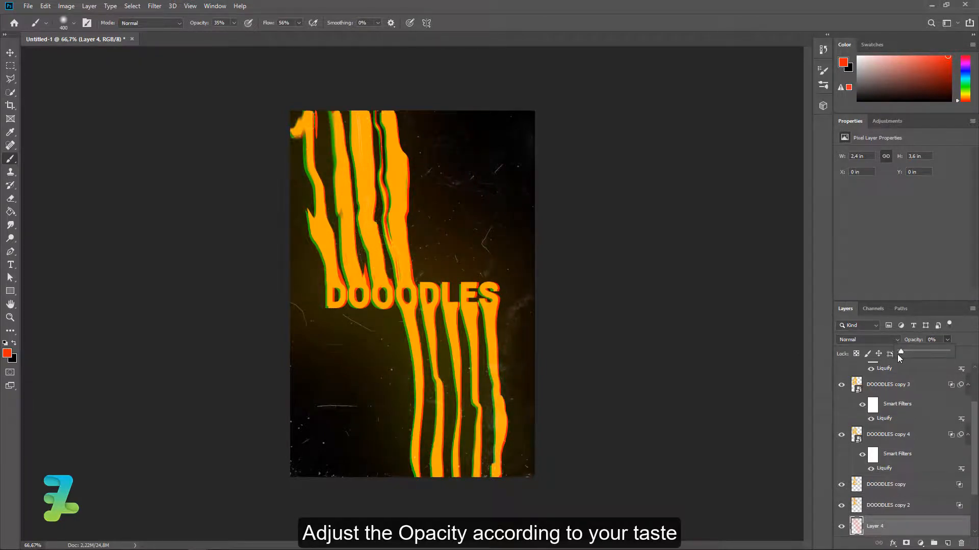
{"action": "left_click_drag", "start_coordinate": [899, 356], "coordinate": [900, 359]}
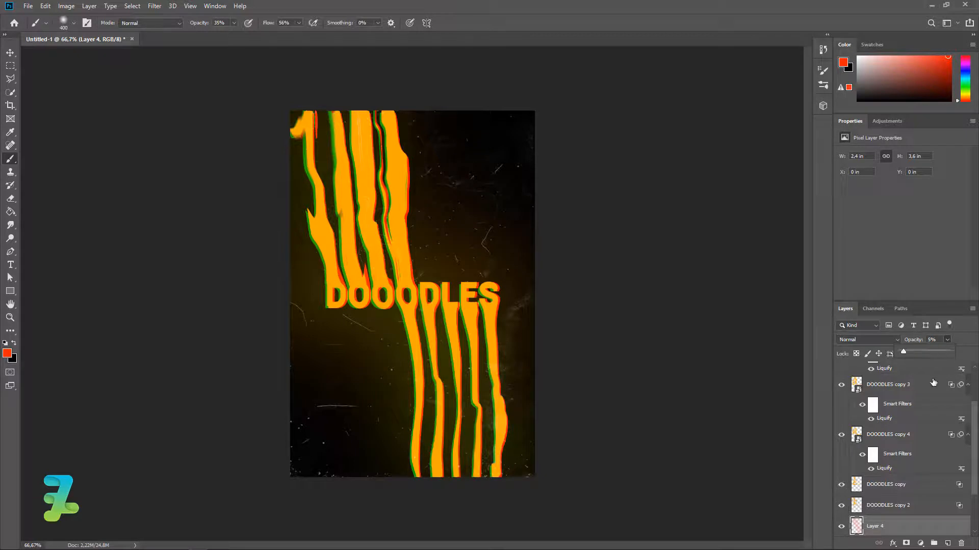
Group the DOOODLES, DOOODLES copy 3 and DOOODLES copy 4 layers
{"action": "scroll", "coordinate": [924, 441], "scroll_direction": "up", "scroll_amount": 3}
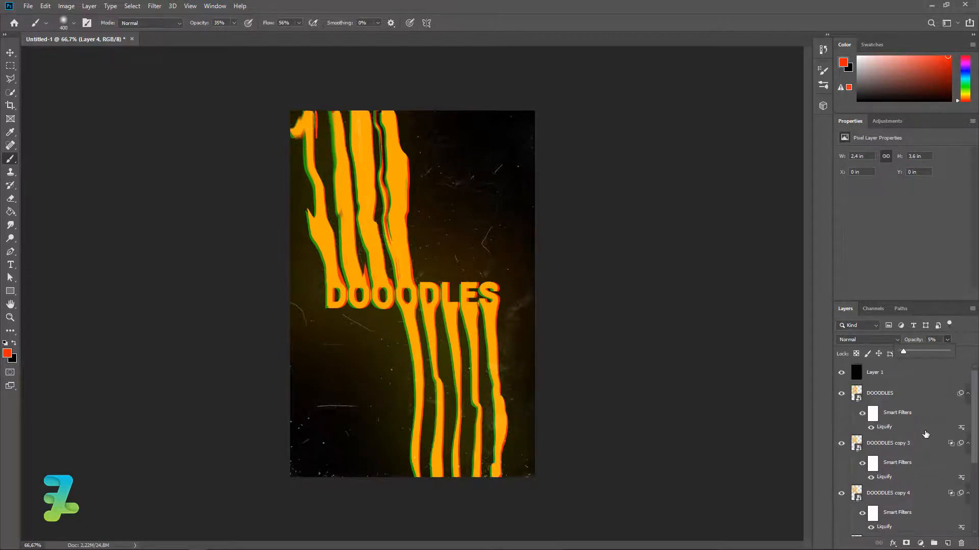
{"action": "left_click", "coordinate": [912, 396]}
{"action": "scroll", "coordinate": [912, 396], "scroll_direction": "down", "scroll_amount": 3}
{"action": "scroll", "coordinate": [912, 396], "scroll_direction": "down", "scroll_amount": 1}
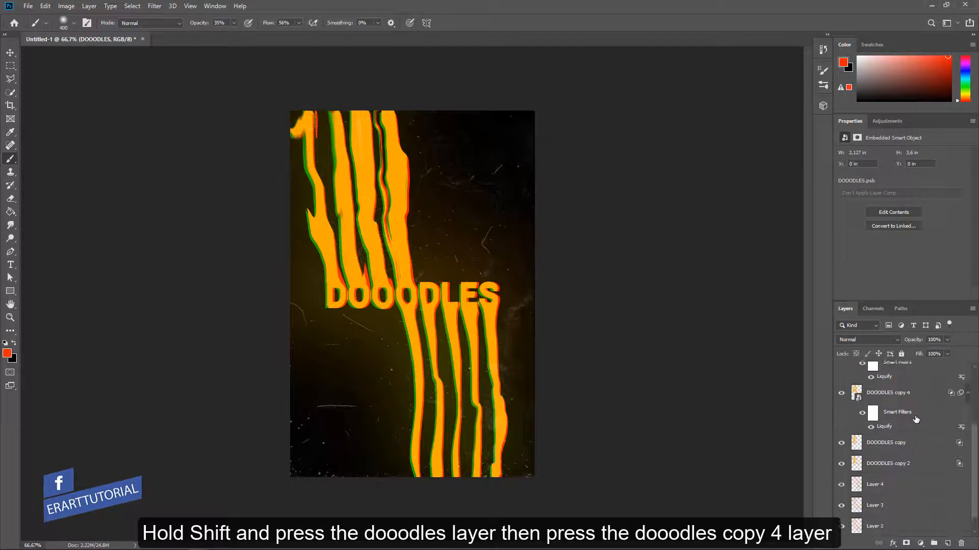
{"action": "left_click", "coordinate": [916, 421], "text": "shift"}
{"action": "scroll", "coordinate": [915, 421], "scroll_direction": "up", "scroll_amount": 2}
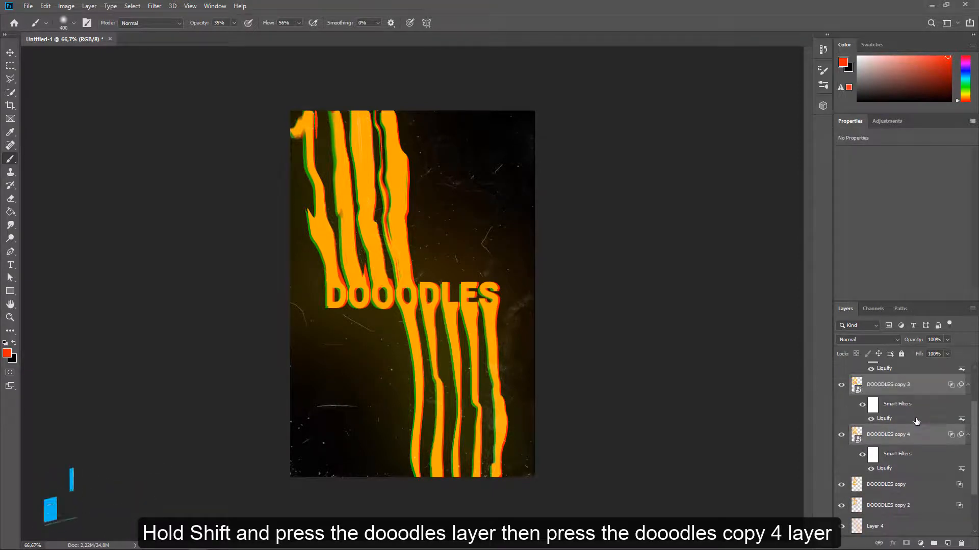
{"action": "key", "text": "ctrl+g"}
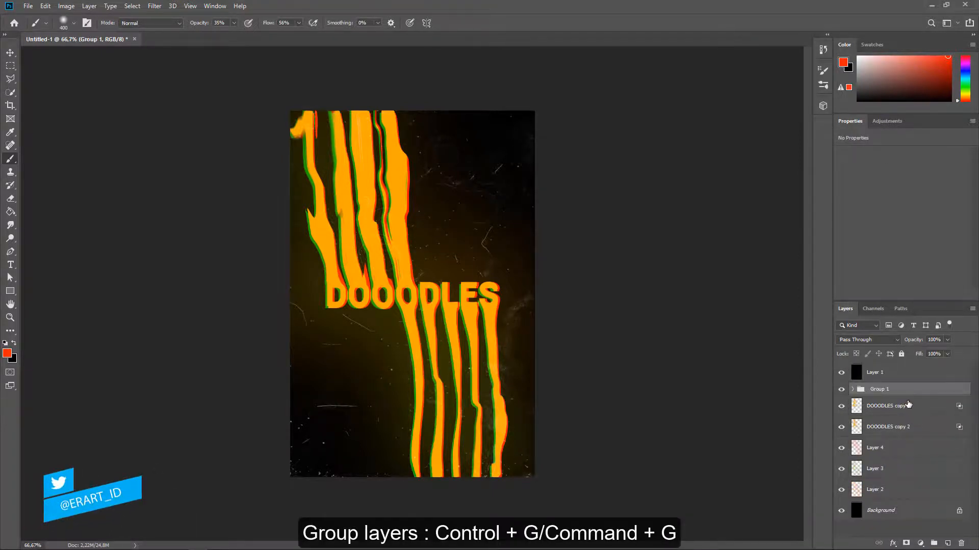
Move the DOOODLES copy and DOOODLES copy 2 layers into Group 1 and collapse the group
{"action": "left_click", "coordinate": [897, 429]}
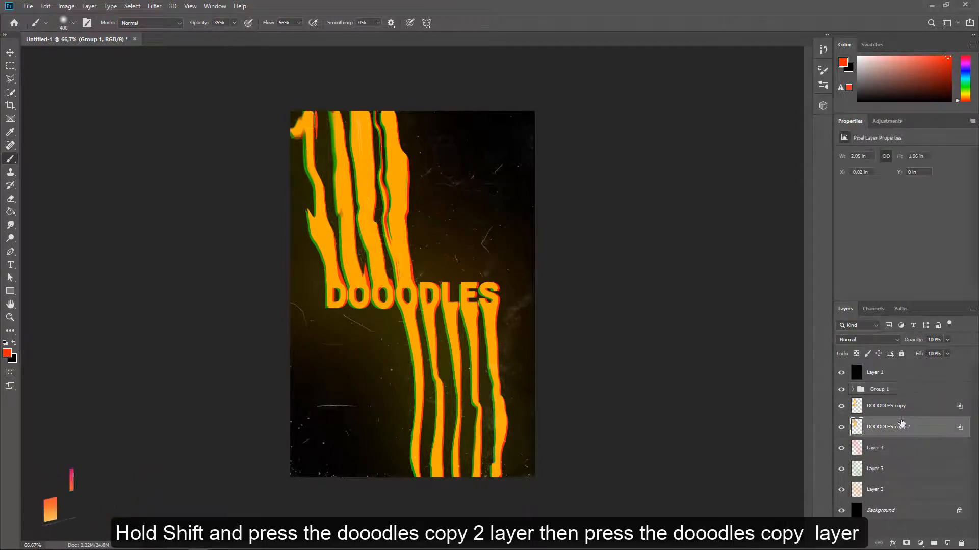
{"action": "left_click", "coordinate": [901, 412], "text": "shift"}
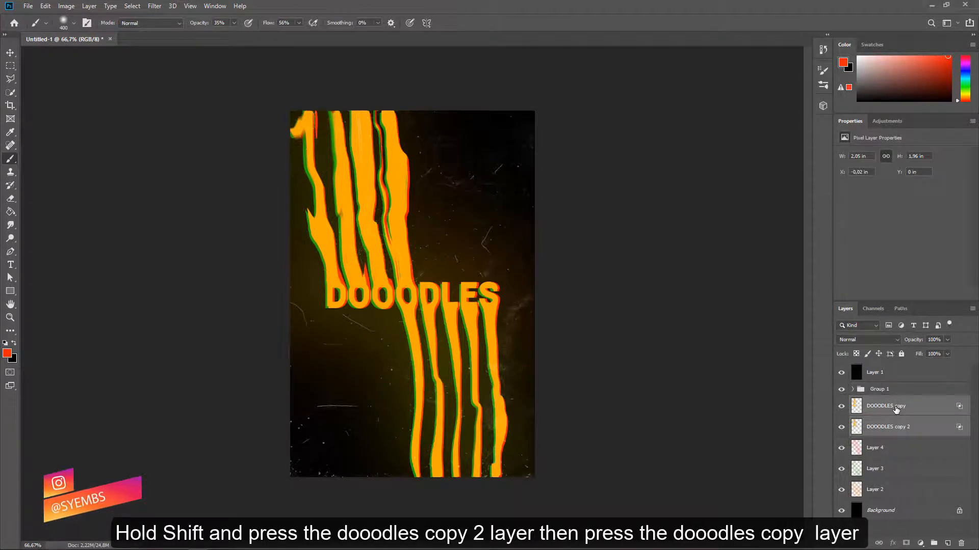
{"action": "left_click", "coordinate": [852, 389]}
{"action": "scroll", "coordinate": [870, 426], "scroll_direction": "down", "scroll_amount": 3}
{"action": "left_click_drag", "start_coordinate": [875, 416], "coordinate": [876, 403]}
{"action": "scroll", "coordinate": [877, 411], "scroll_direction": "up", "scroll_amount": 2}
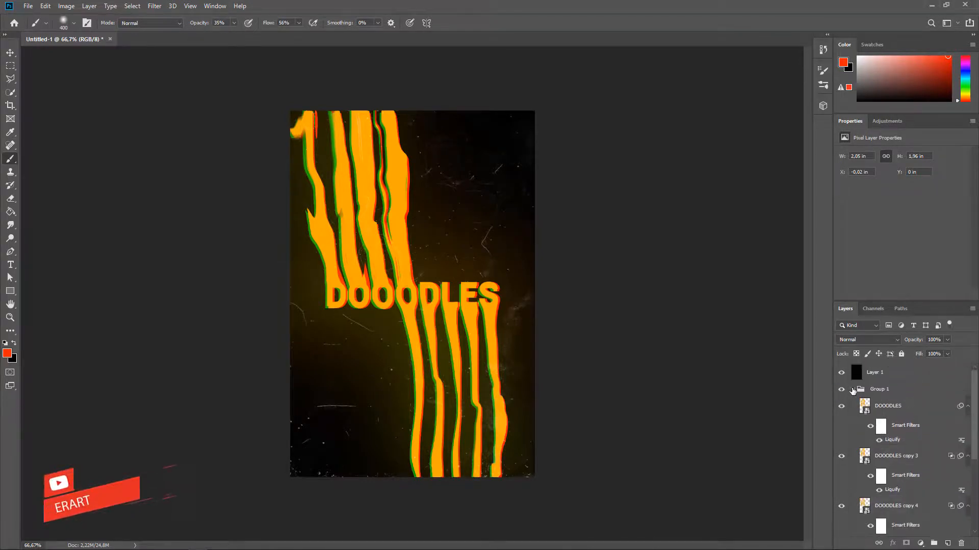
{"action": "left_click", "coordinate": [853, 389]}
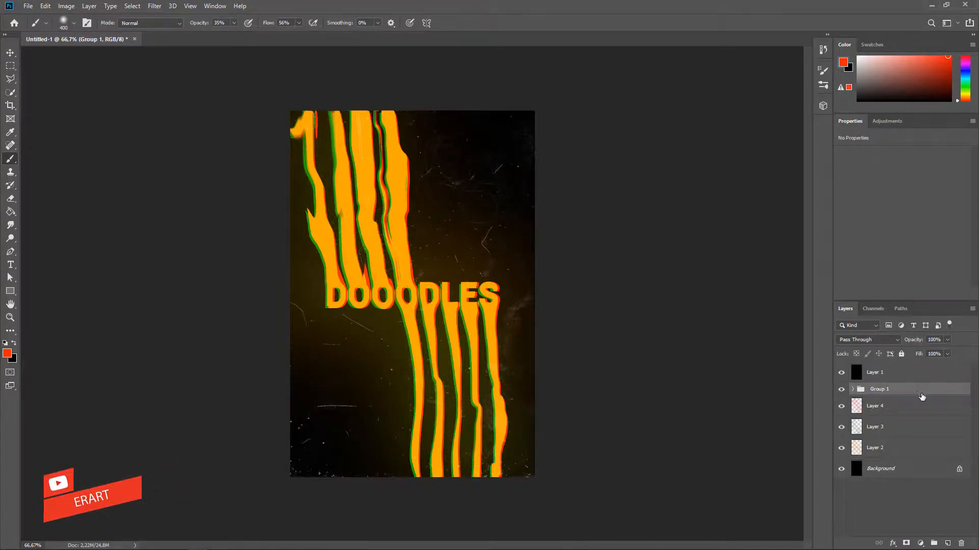
Duplicate Group 1 and convert the original group beneath the copy to a smart object
{"action": "key", "text": "ctrl+j"}
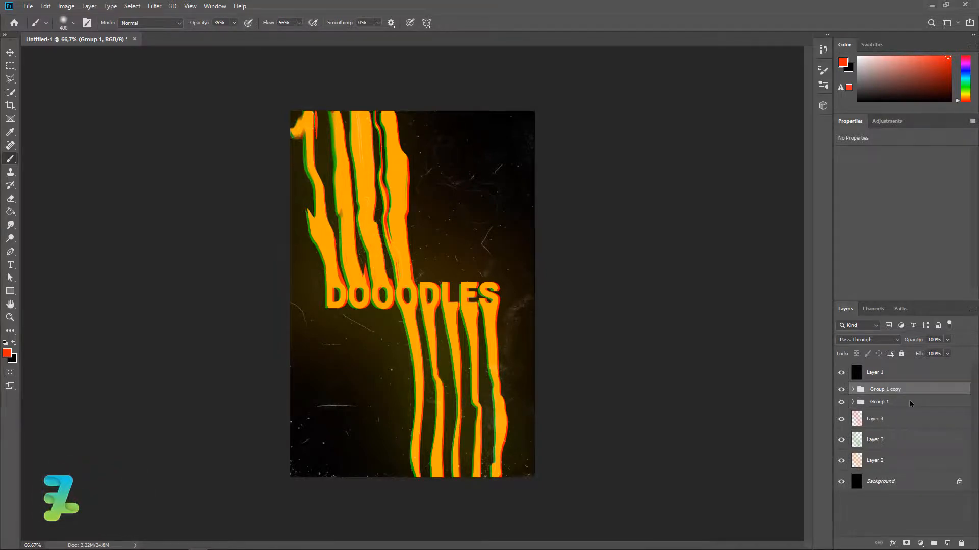
{"action": "left_click", "coordinate": [910, 402]}
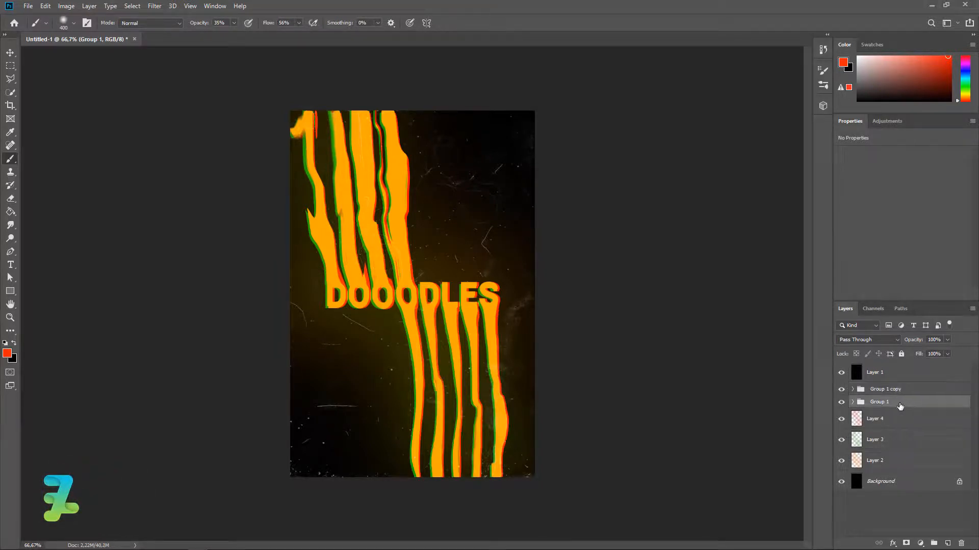
{"action": "left_click", "coordinate": [153, 6]}
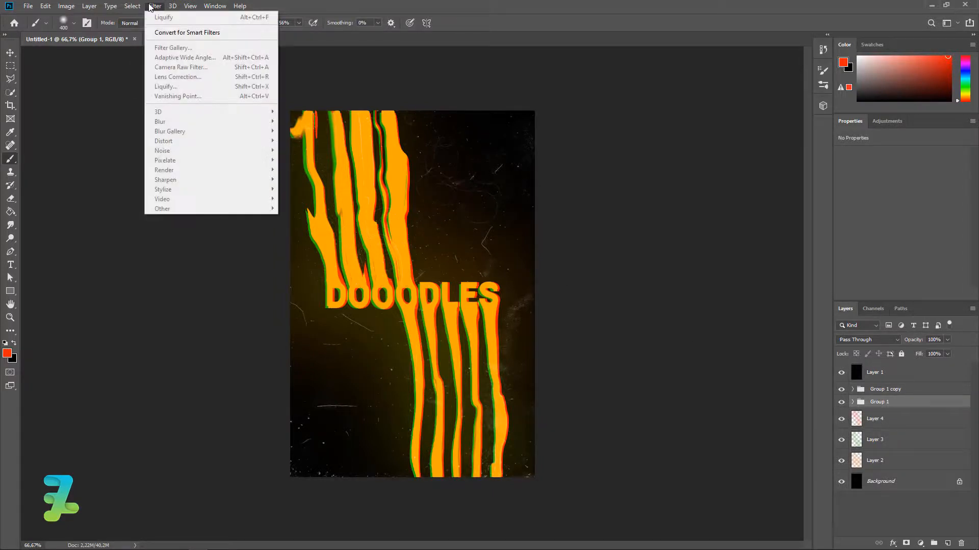
{"action": "right_click", "coordinate": [928, 400]}
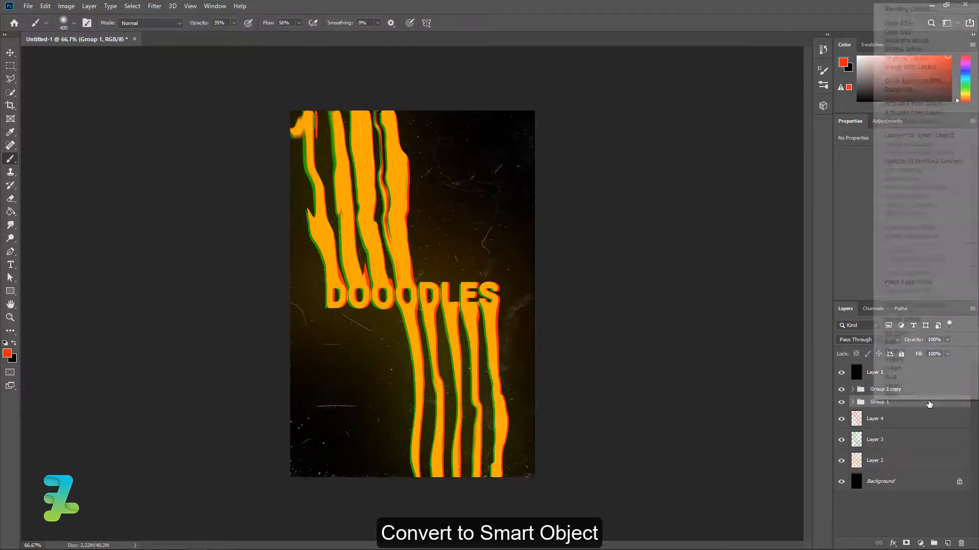
{"action": "left_click", "coordinate": [915, 137]}
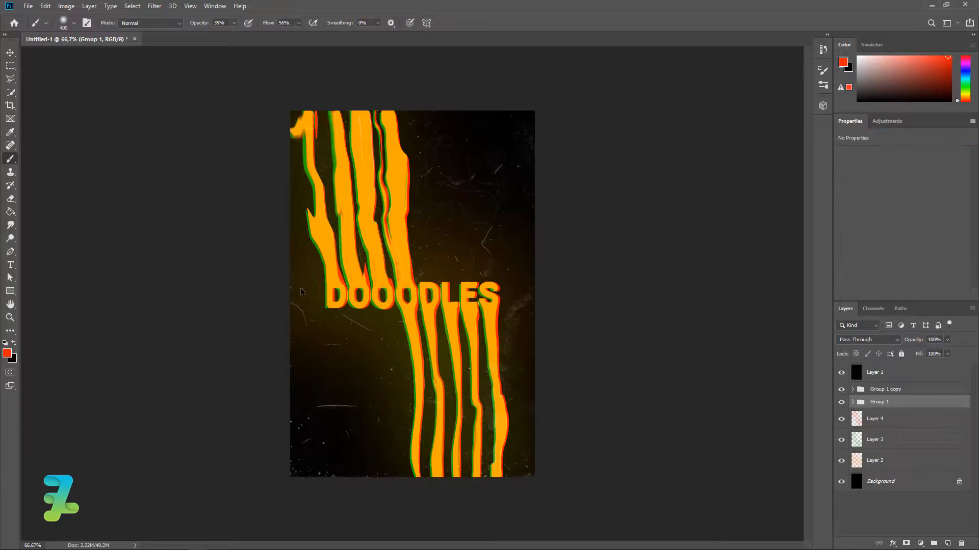
Apply a Gaussian Blur with a radius of 2.0 pixels to the Group 1 smart object
{"action": "left_click", "coordinate": [155, 7]}
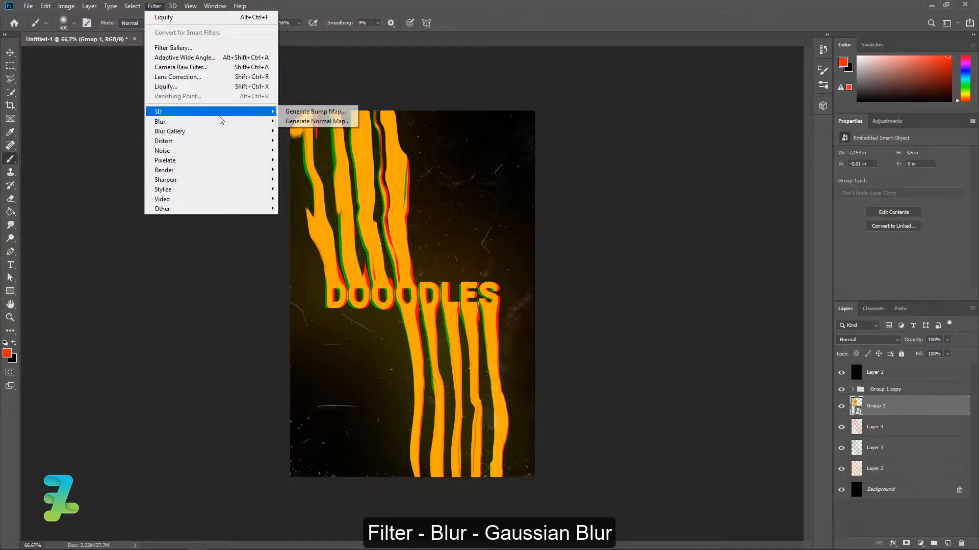
{"action": "mouse_move", "coordinate": [224, 123]}
{"action": "left_click", "coordinate": [305, 160]}
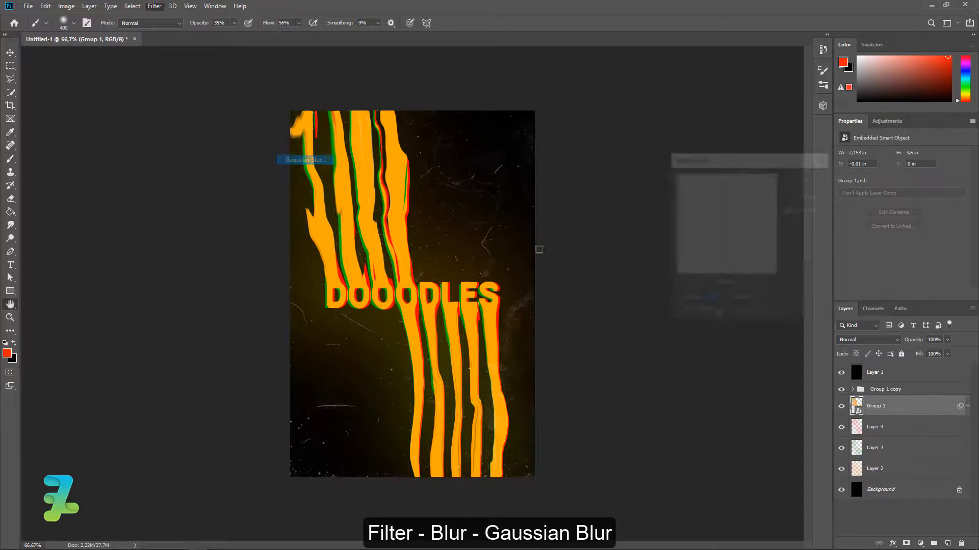
{"action": "left_click_drag", "start_coordinate": [718, 317], "coordinate": [687, 316]}
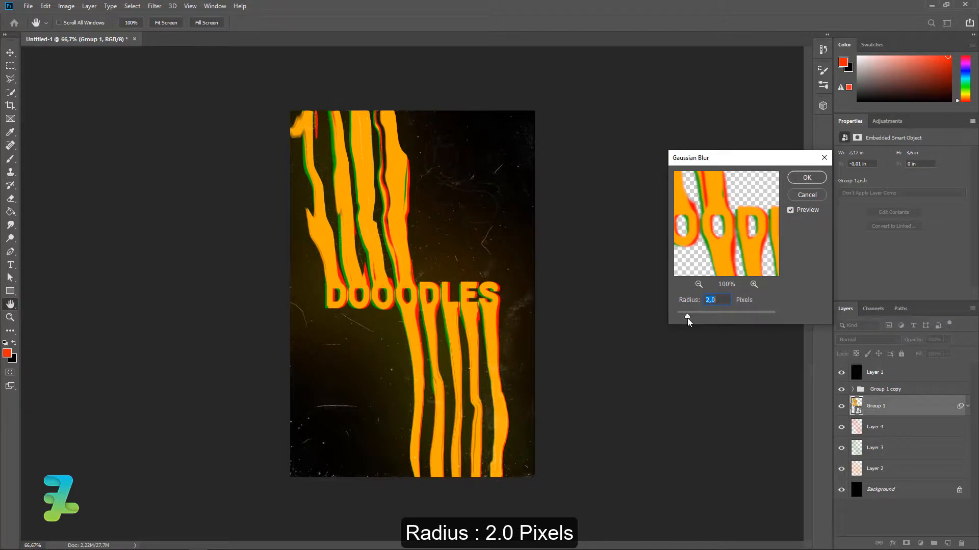
{"action": "key", "text": "b"}
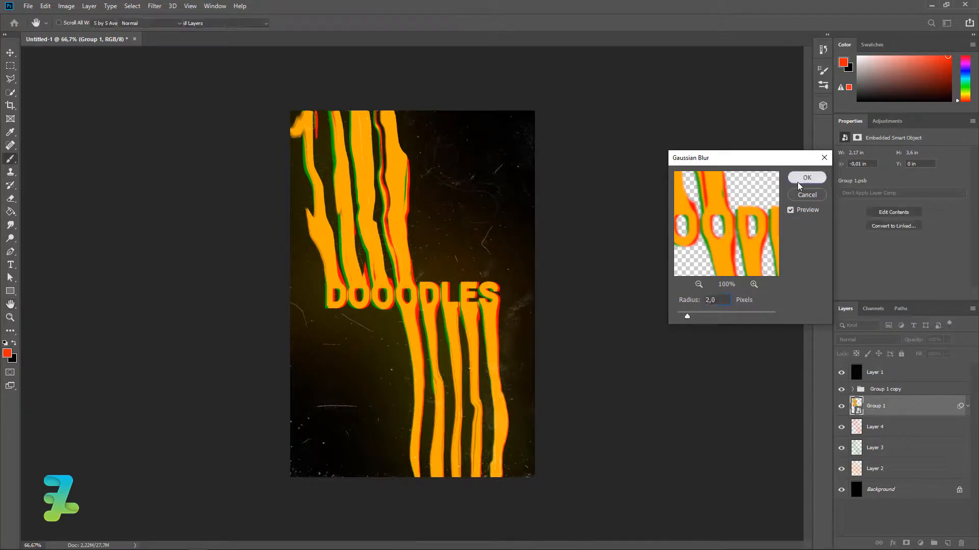
{"action": "left_click", "coordinate": [797, 180]}
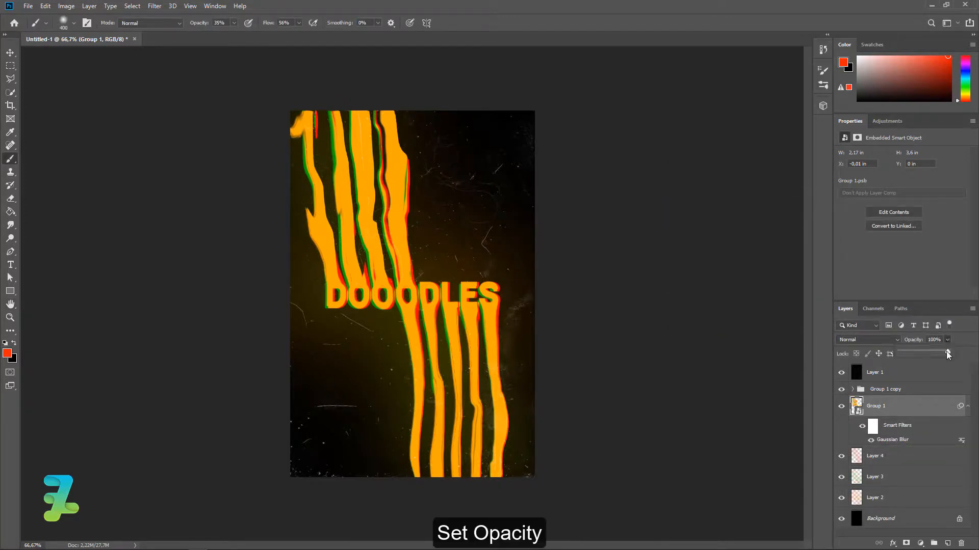
Lower the opacity of the blurred Group 1 smart object and deselect it with the Move tool
{"action": "left_click_drag", "start_coordinate": [916, 347], "coordinate": [897, 351]}
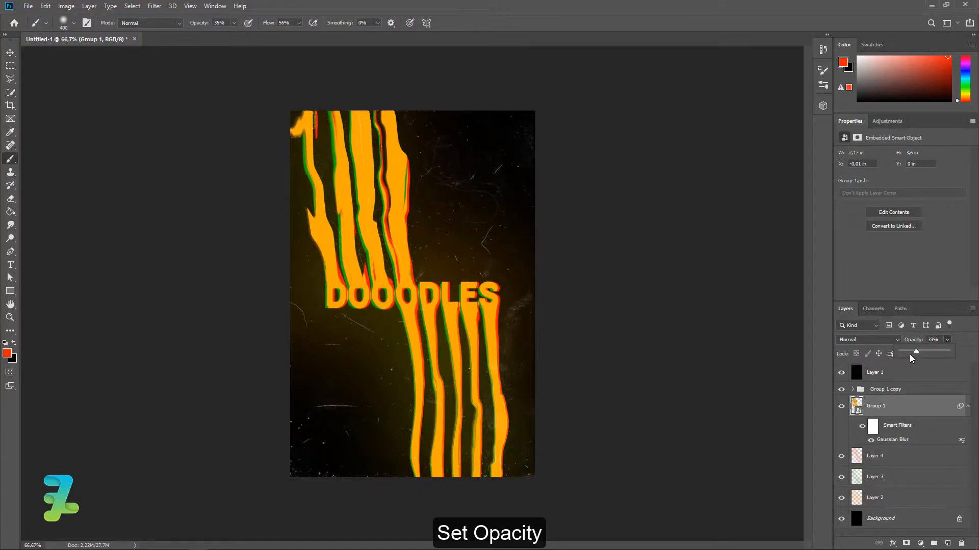
{"action": "left_click_drag", "start_coordinate": [914, 351], "coordinate": [895, 349]}
{"action": "left_click", "coordinate": [10, 52]}
{"action": "left_click", "coordinate": [631, 223]}
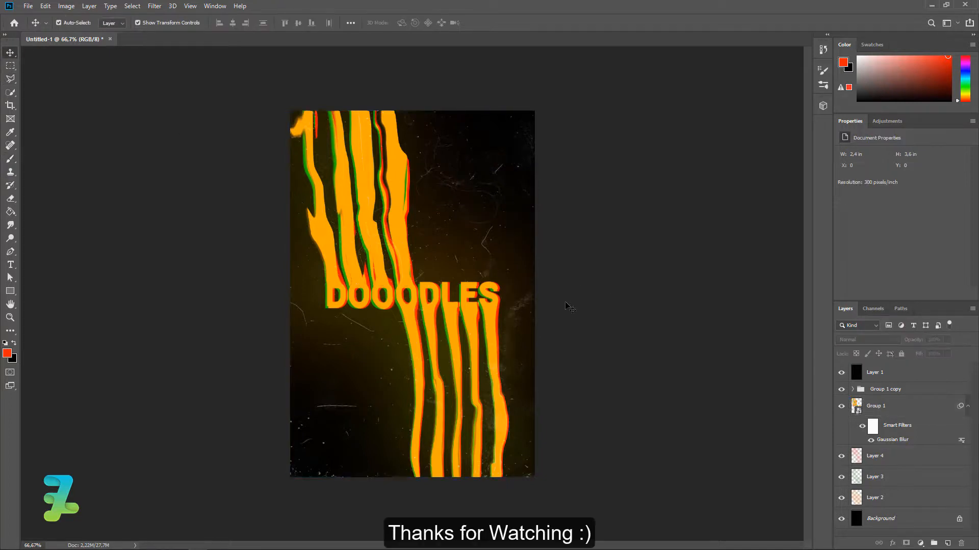
{"action": "left_click", "coordinate": [895, 375]}
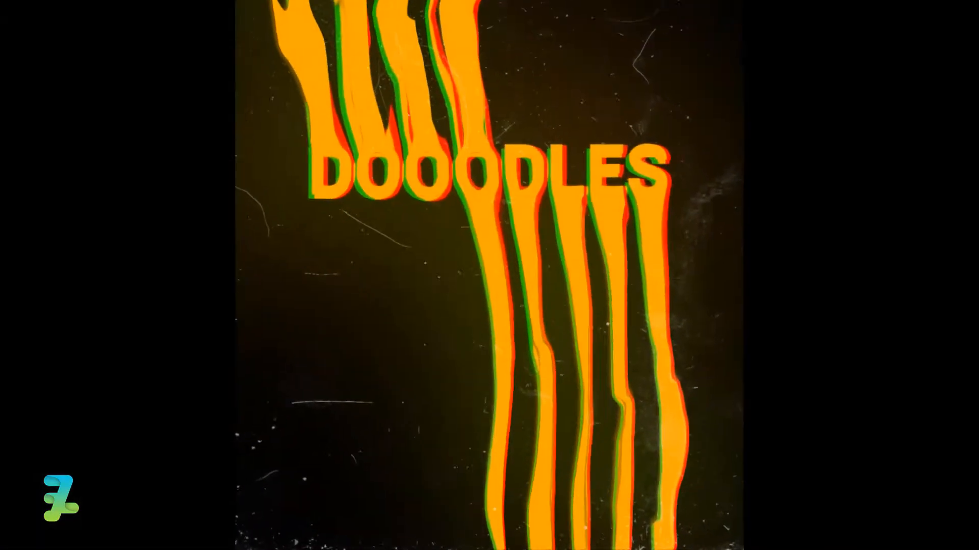